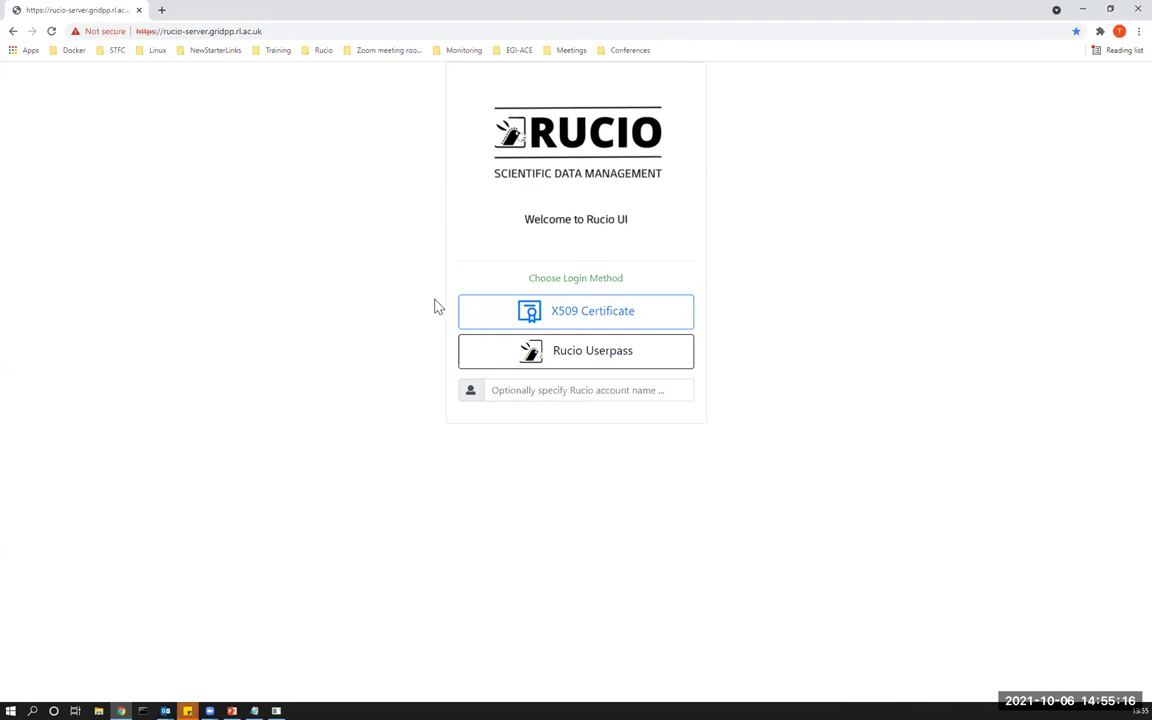
Log in with the X509 certificate, choosing the 'D Team - dtm' VO after the multiple-VO warning.
left_click(589, 316)
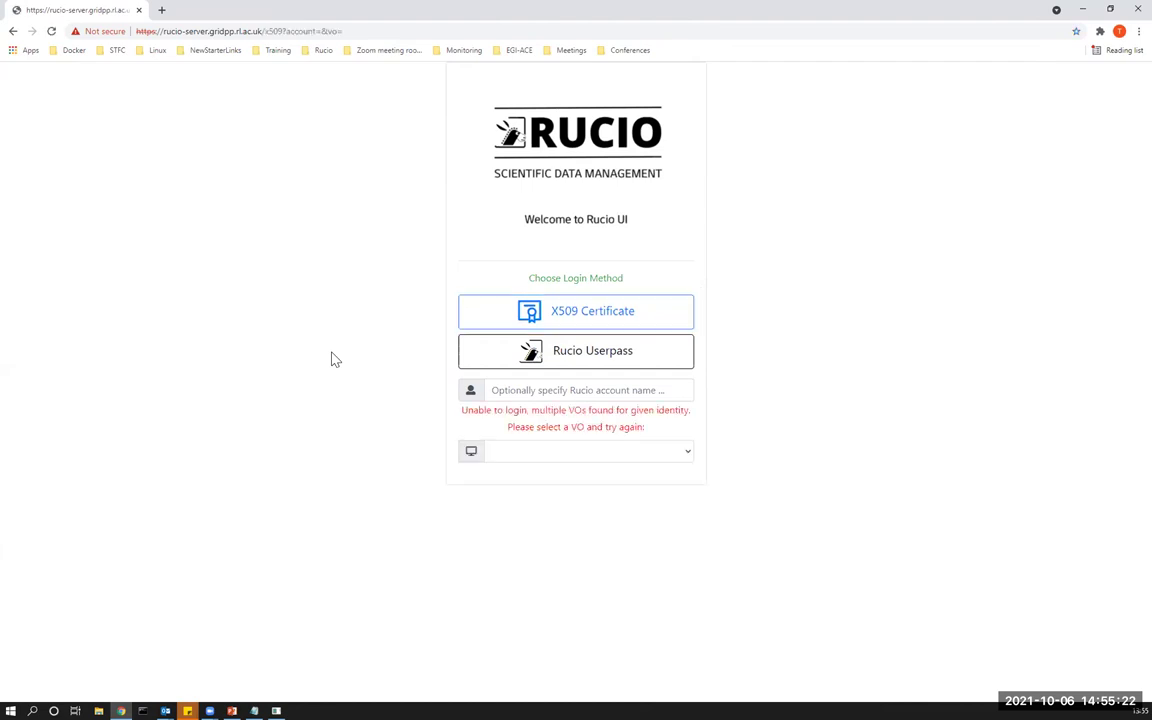
left_click(620, 459)
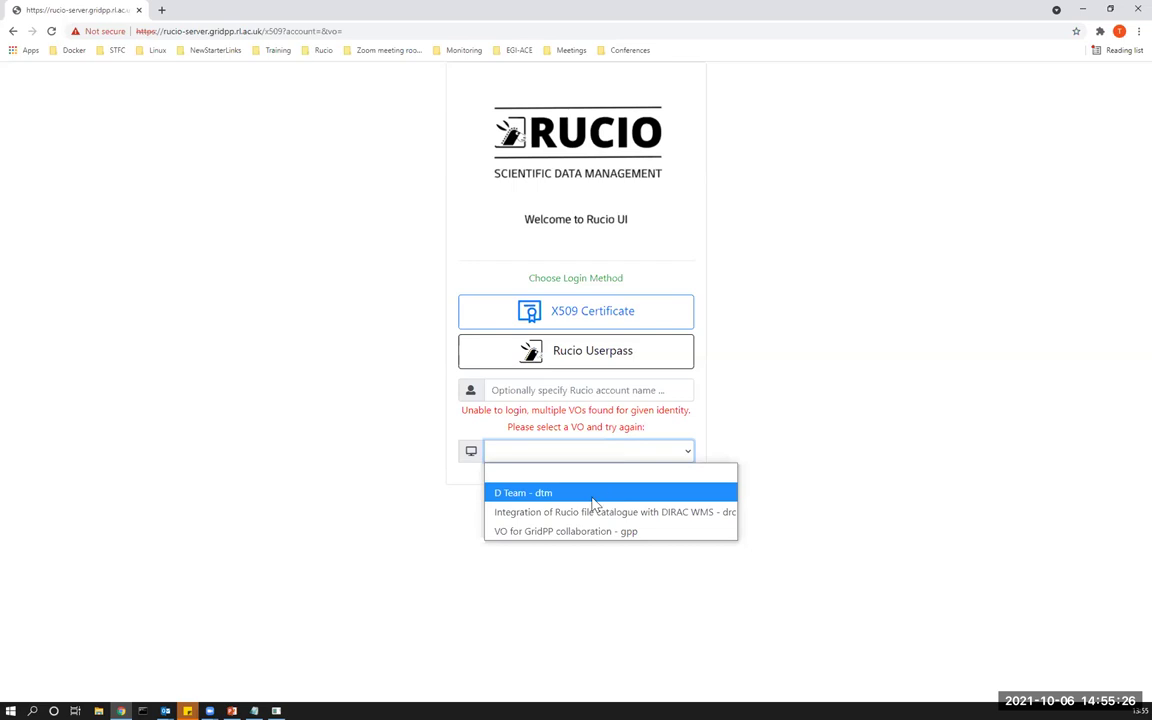
left_click(592, 495)
left_click(635, 316)
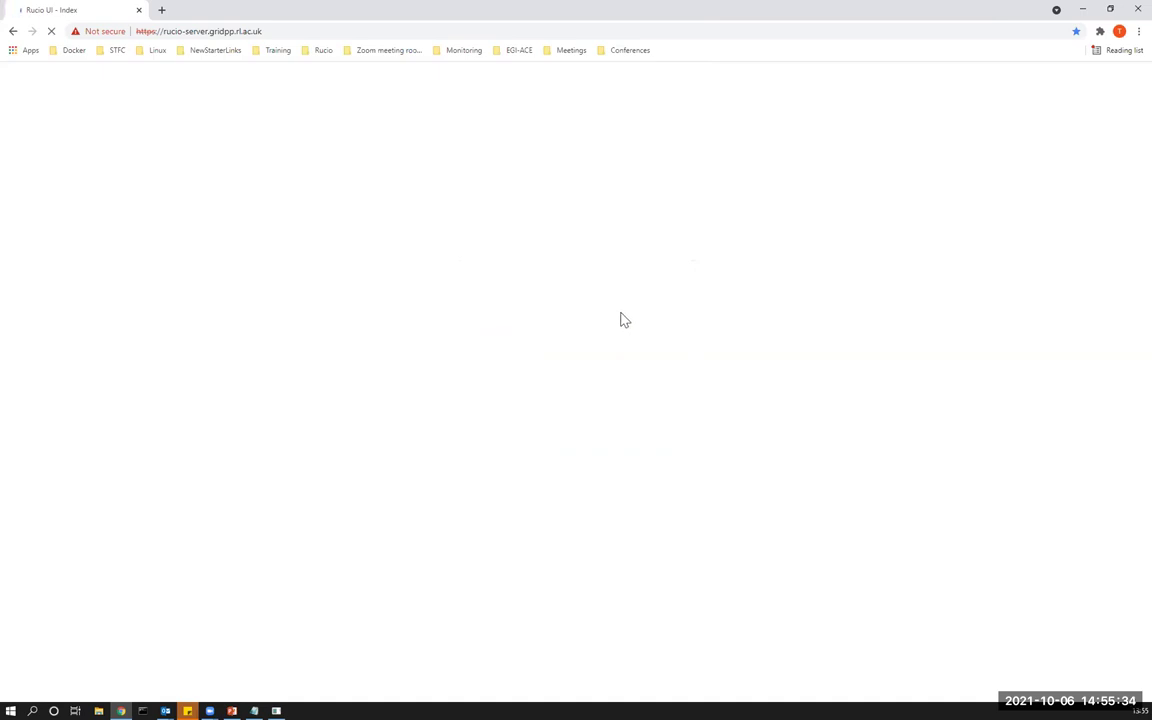
Show my rules over a 14-day interval, then bring up the Request new rule form.
mouse_move(215, 72)
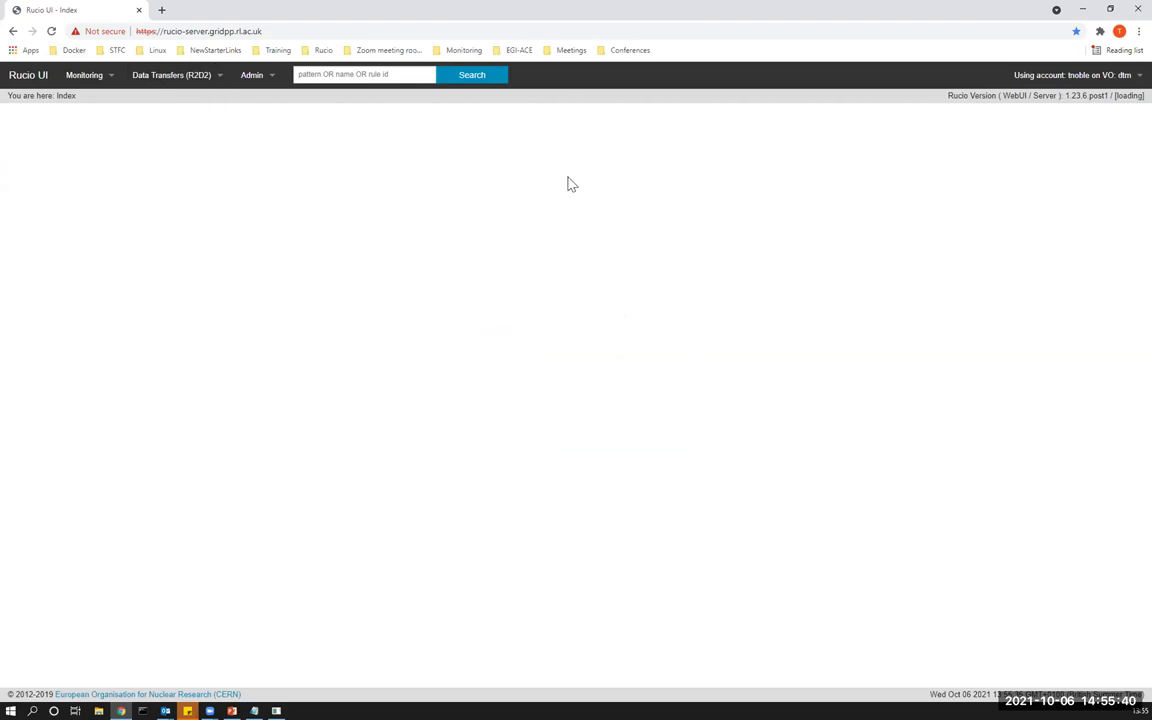
mouse_move(172, 76)
left_click(183, 112)
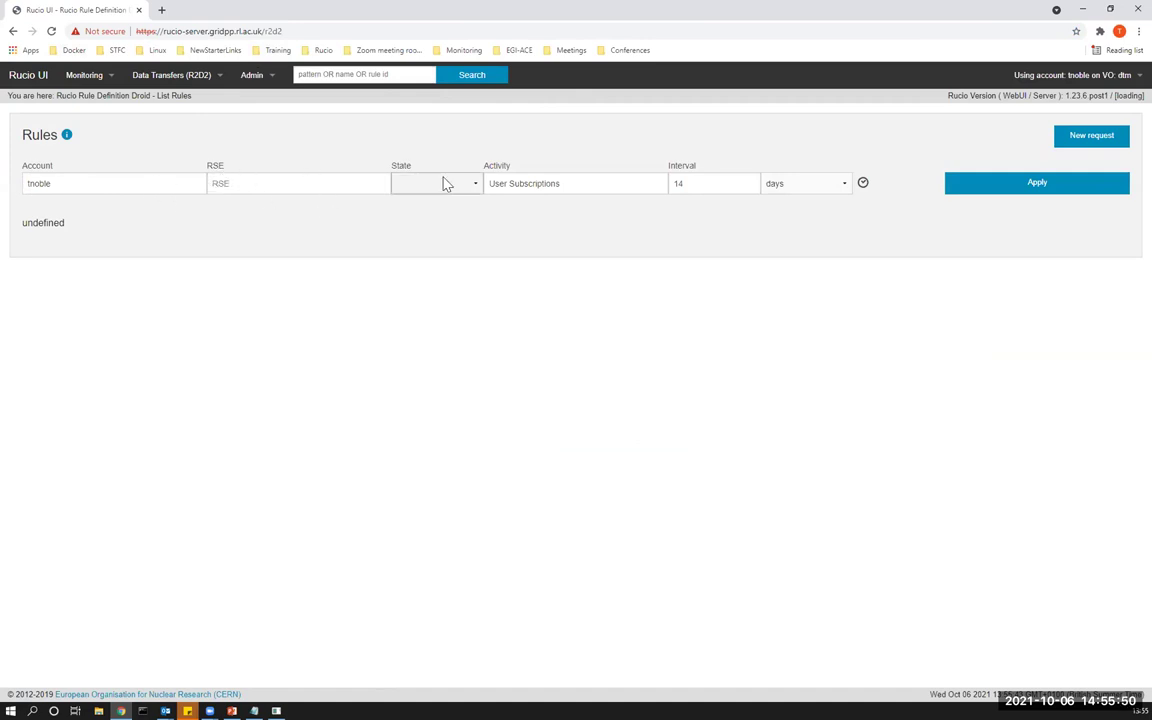
left_click(677, 185)
type("14")
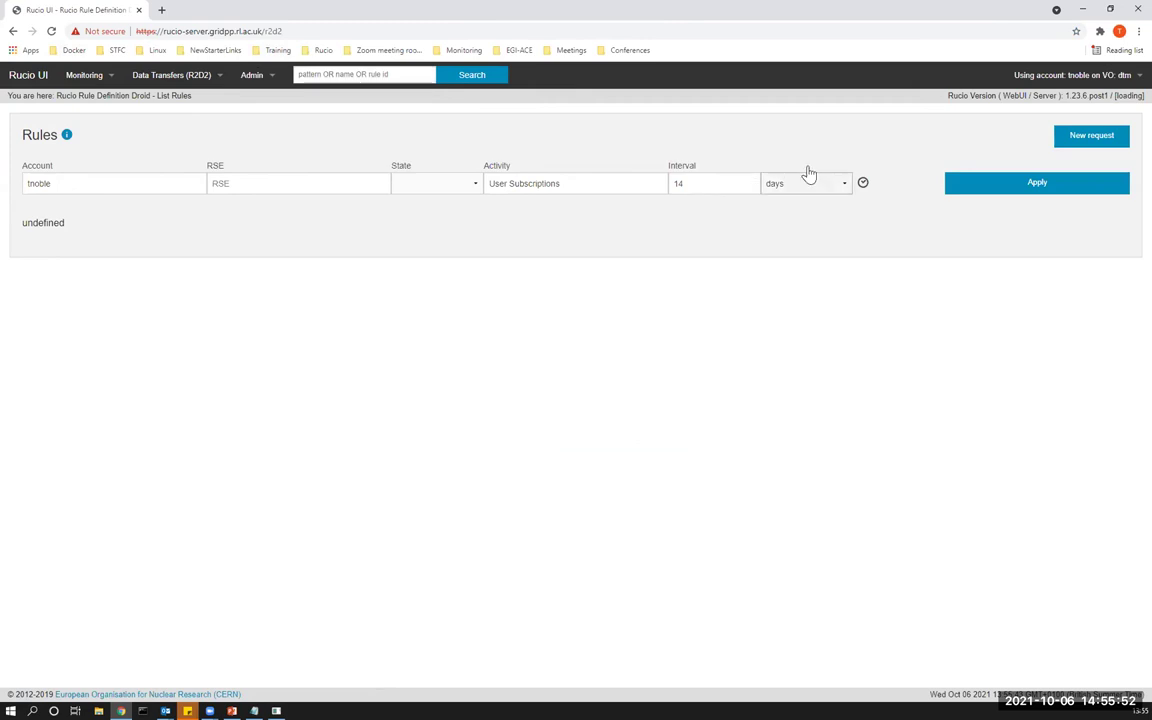
mouse_move(172, 78)
left_click(185, 137)
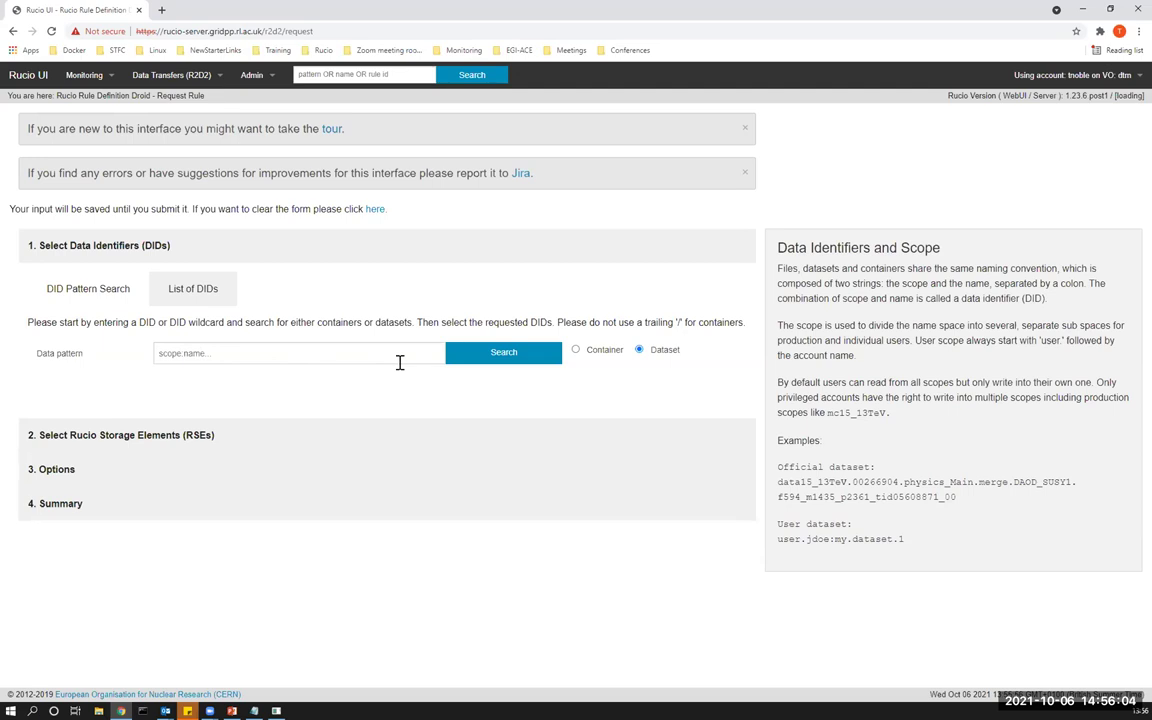
Expand the 'Select Rucio Storage Elements' and 'Options' sections, review them, then reload the rule request form.
left_click(265, 426)
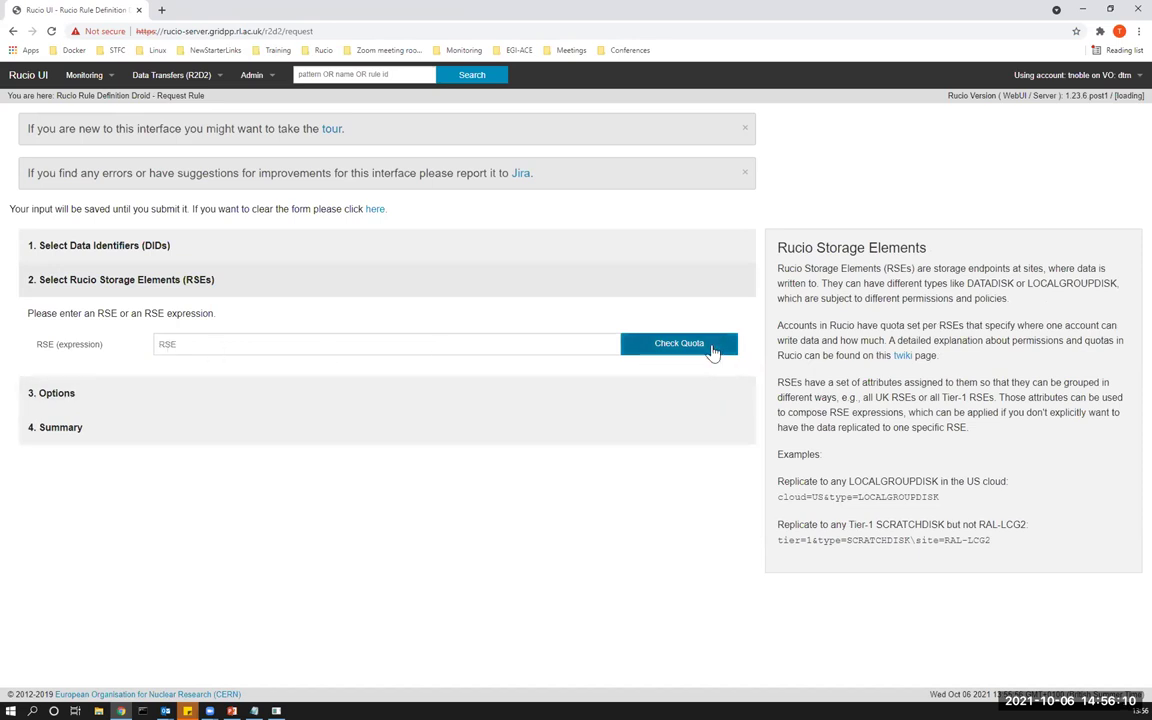
left_click(202, 414)
scroll(22, 370, "down", 1)
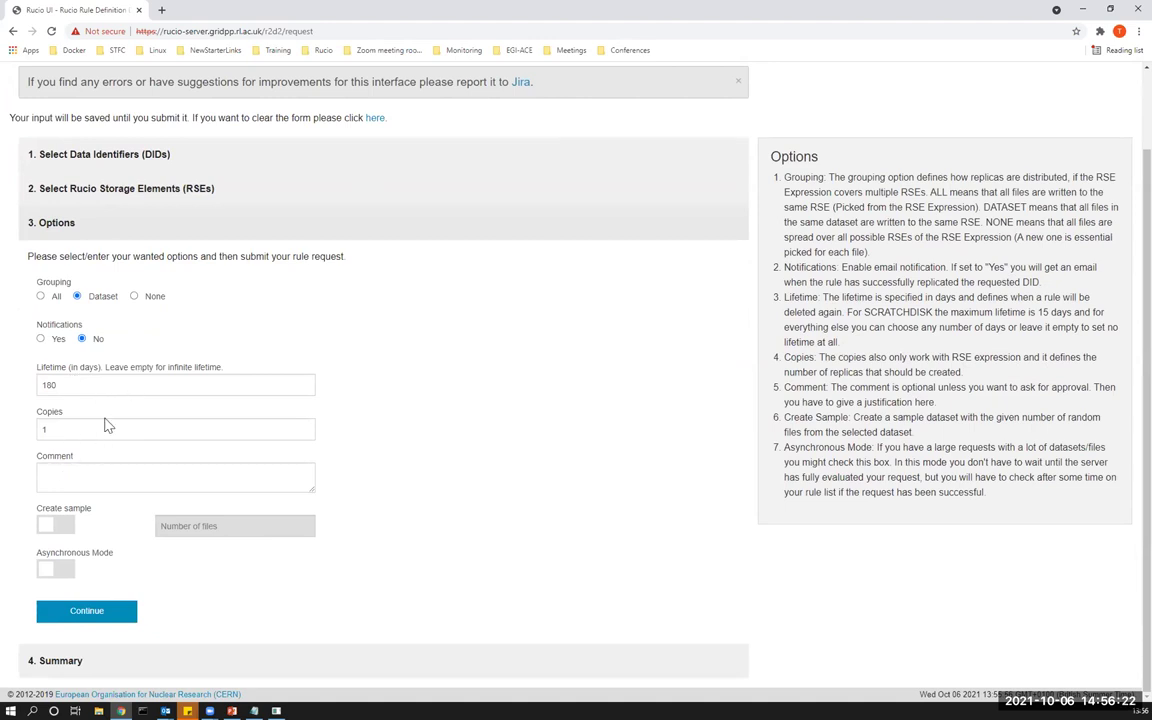
left_click(130, 598)
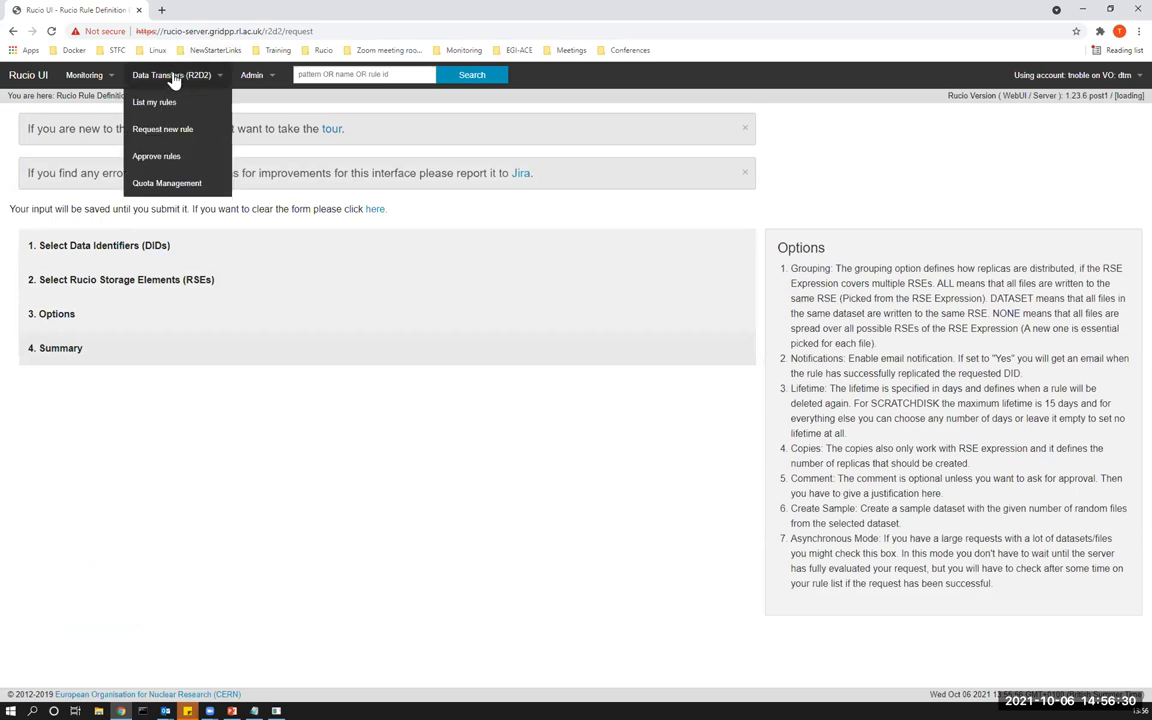
View the Monitoring RSE usage page, then go to Admin account management.
mouse_move(92, 76)
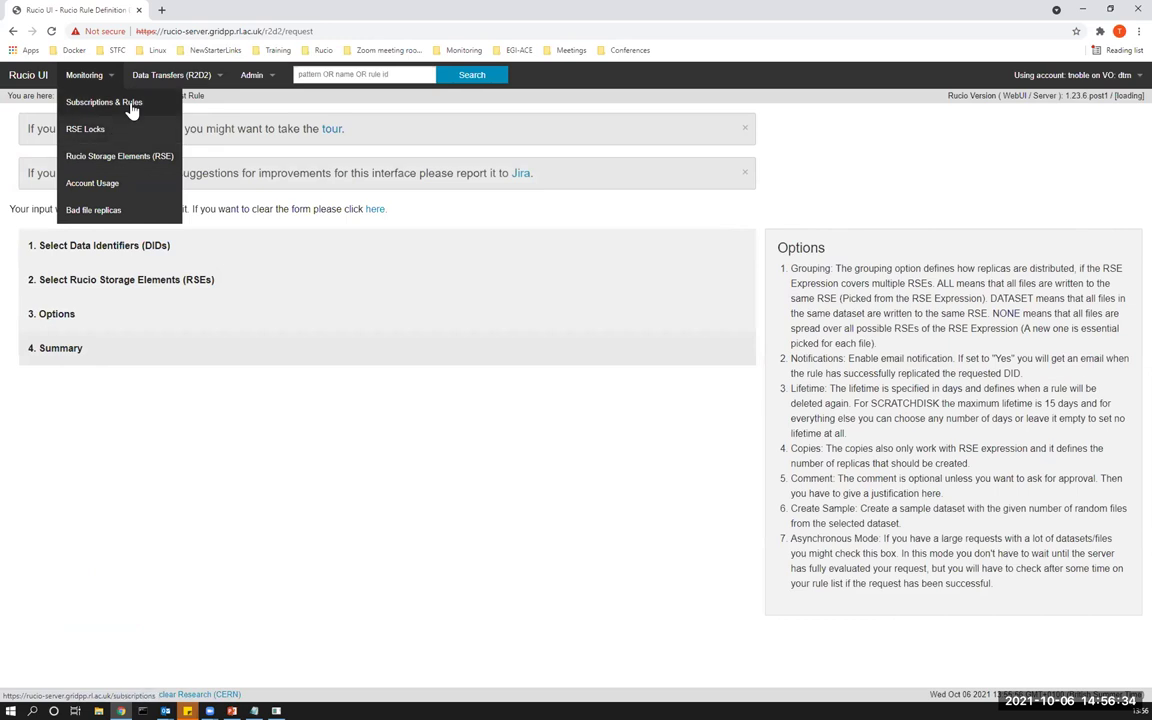
left_click(97, 162)
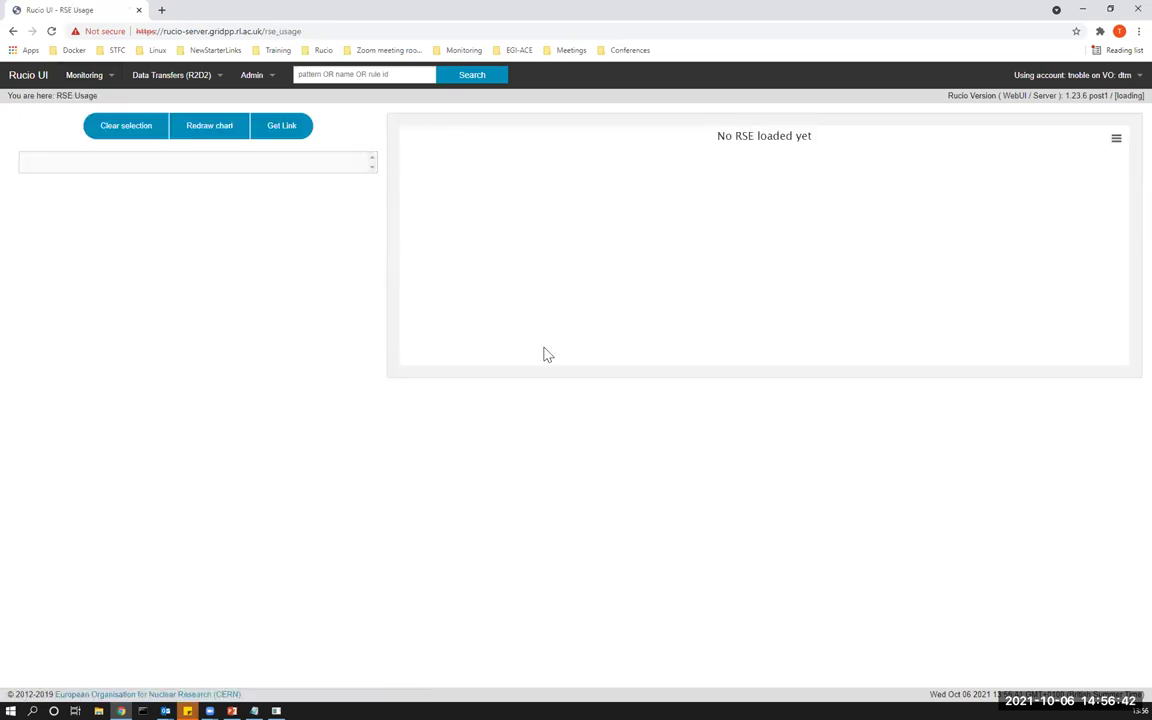
mouse_move(262, 78)
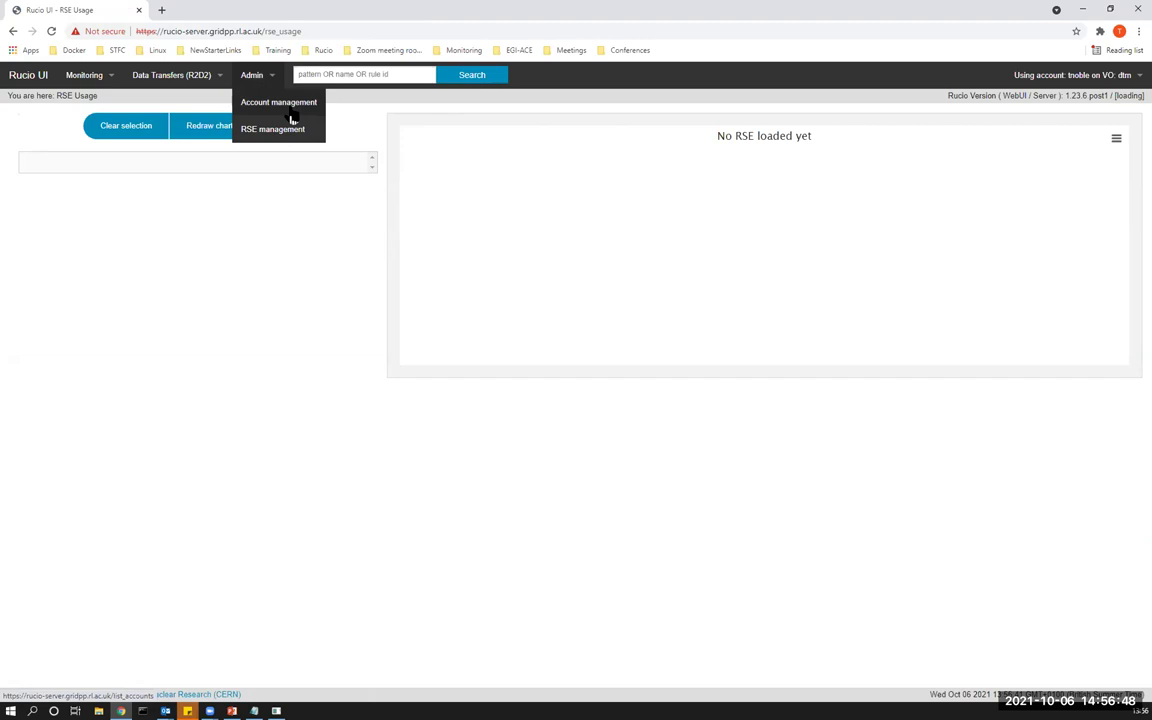
left_click(291, 115)
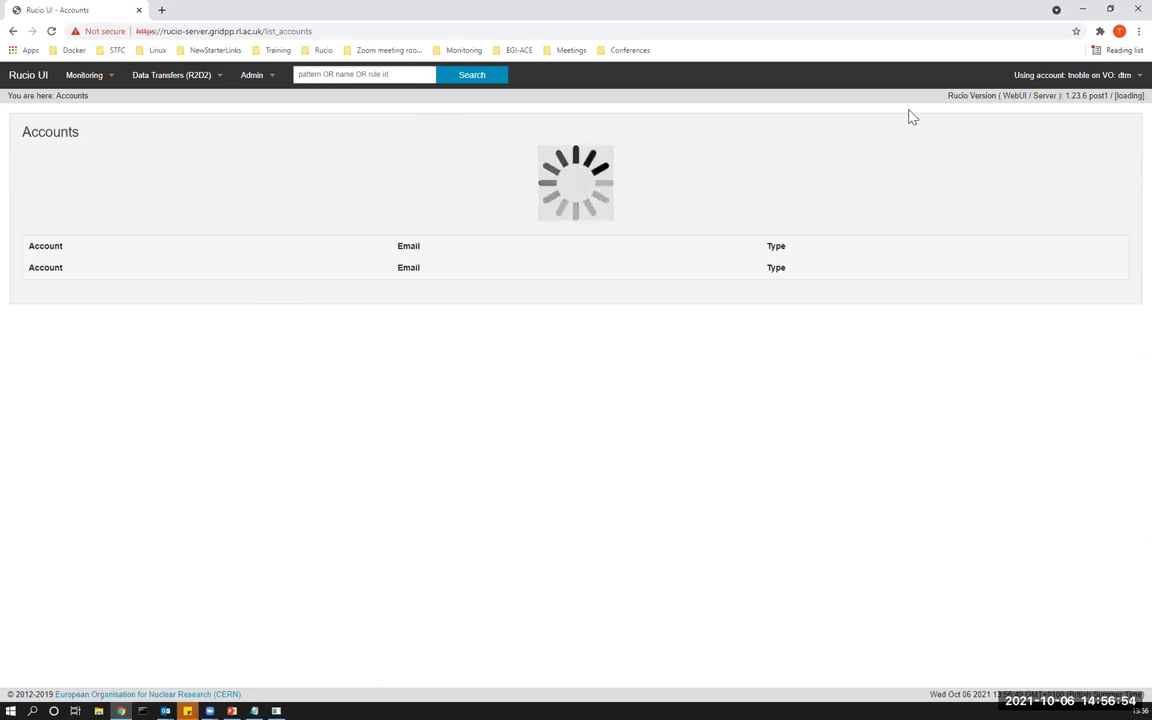
Bring up the docker exec terminal window and enlarge its font.
key("super+Tab")
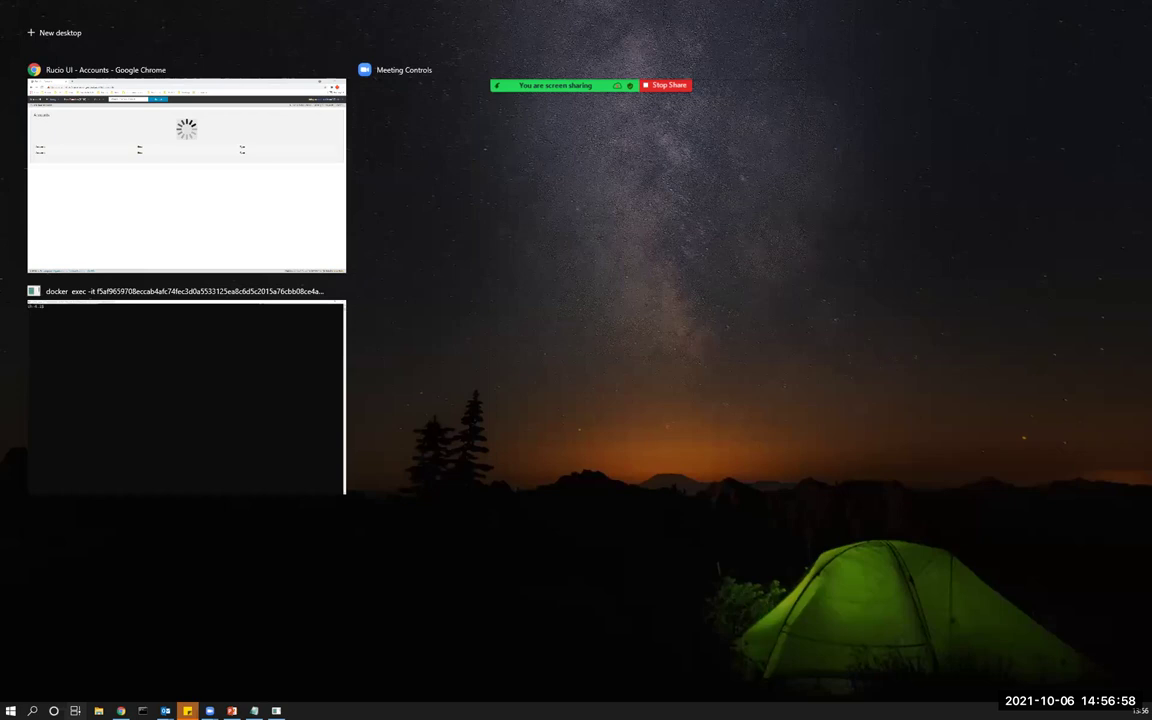
key("Return")
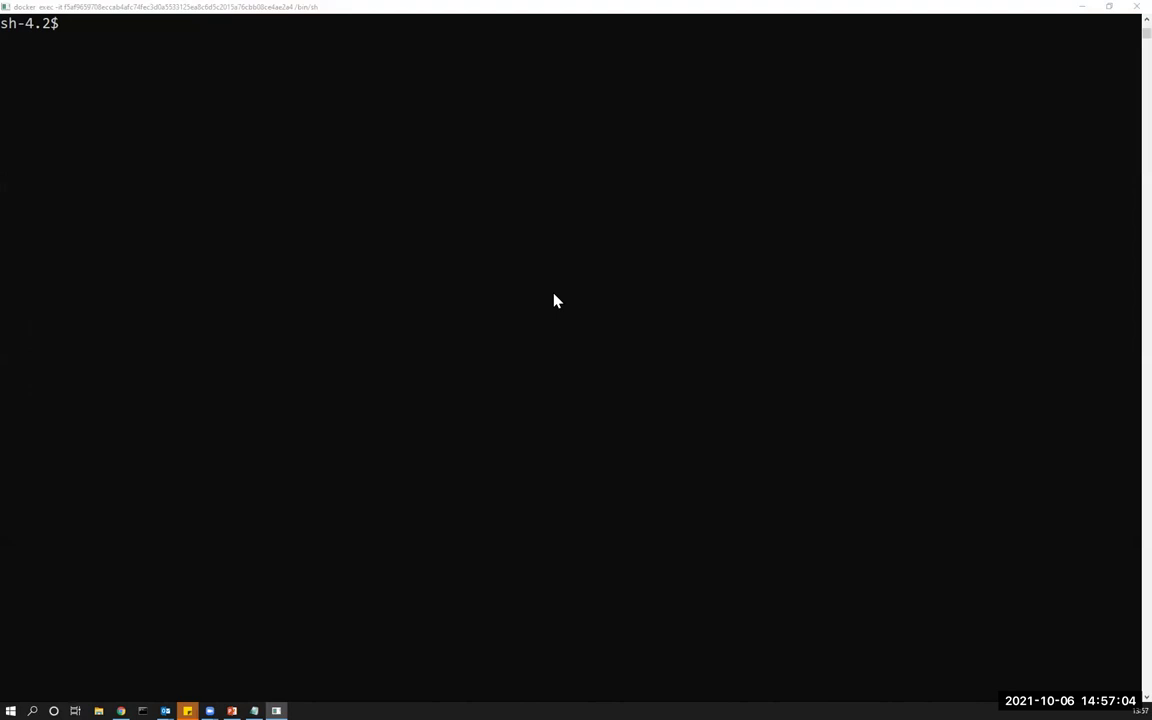
left_click(585, 240)
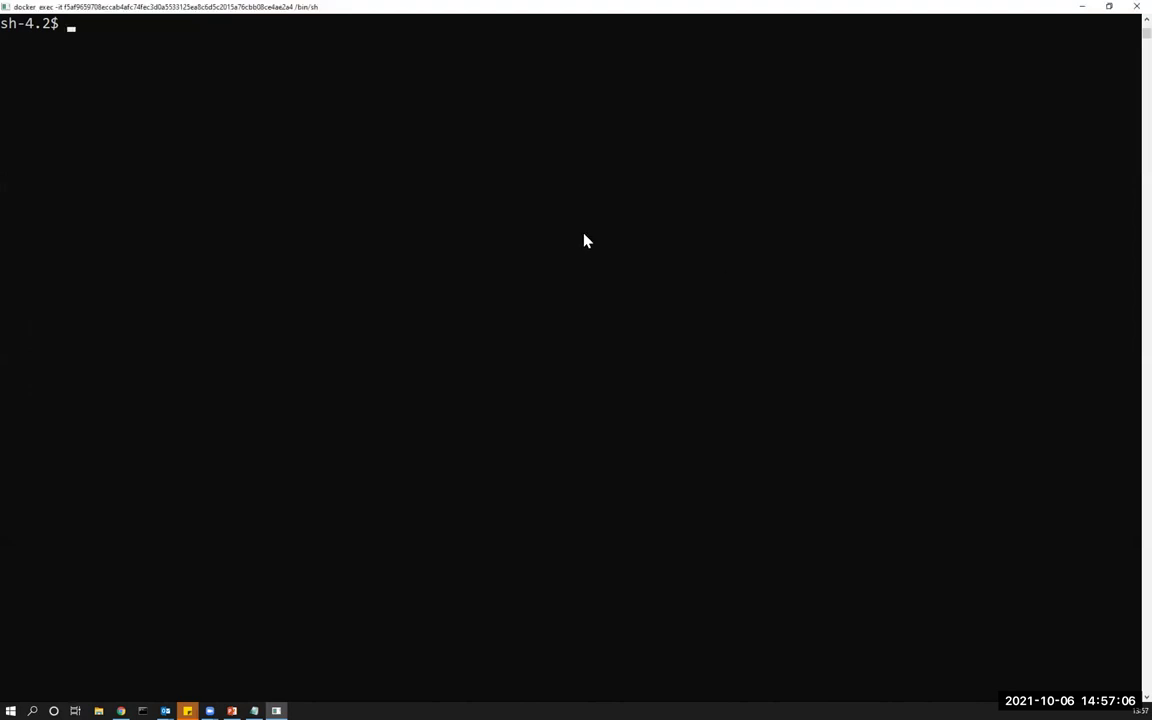
scroll(252, 238, "up", 3)
scroll(252, 238, "up", 2)
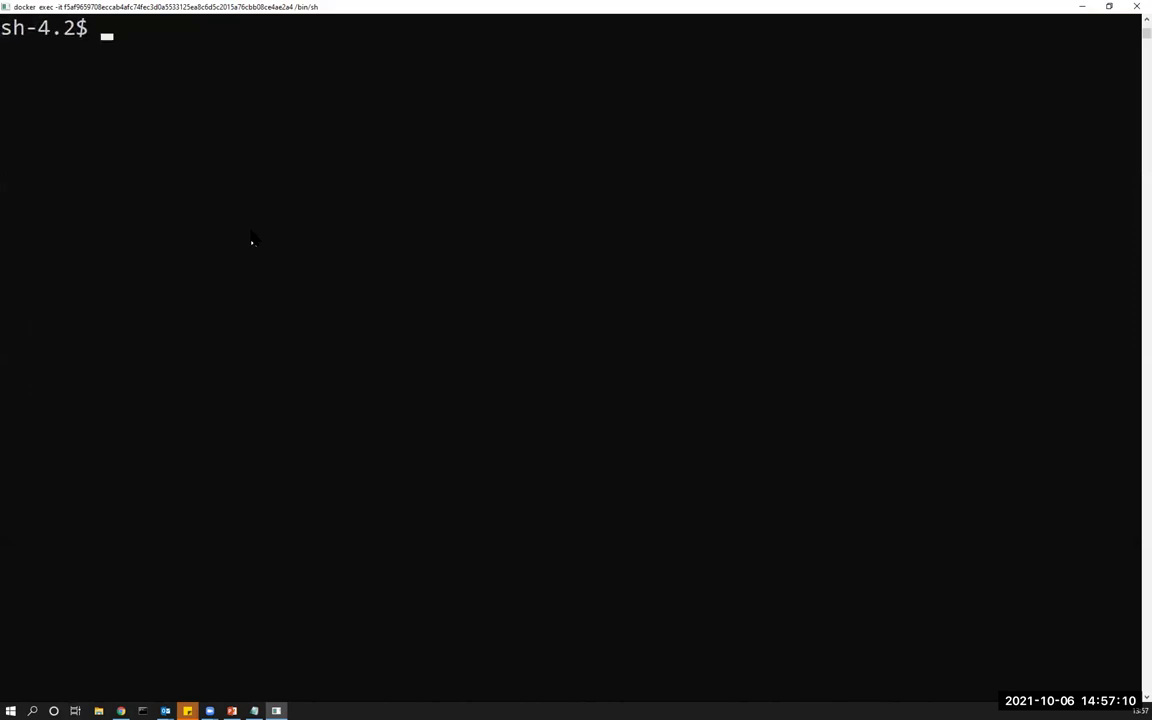
Run 'rucio' to print its usage help, scroll through it, and clear the screen.
type("+")
key("BackSpace")
type("rucoi")
key("BackSpace")
key("BackSpace")
type("io")
key("Return")
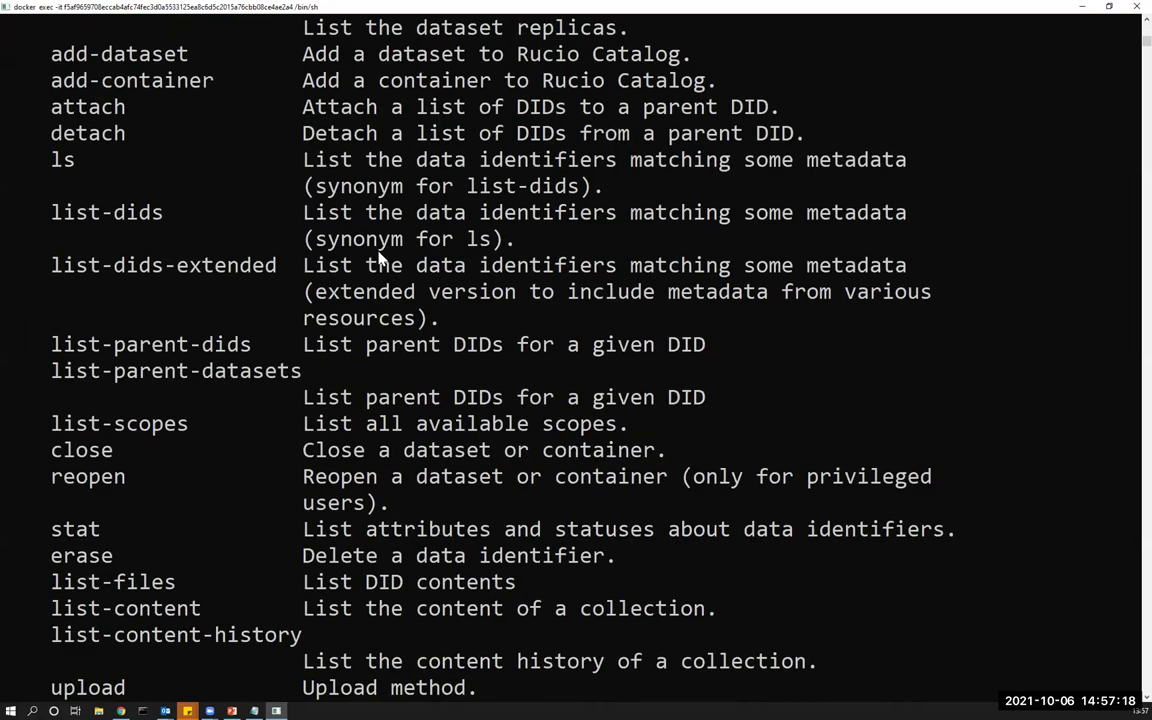
scroll(379, 258, "up", 10)
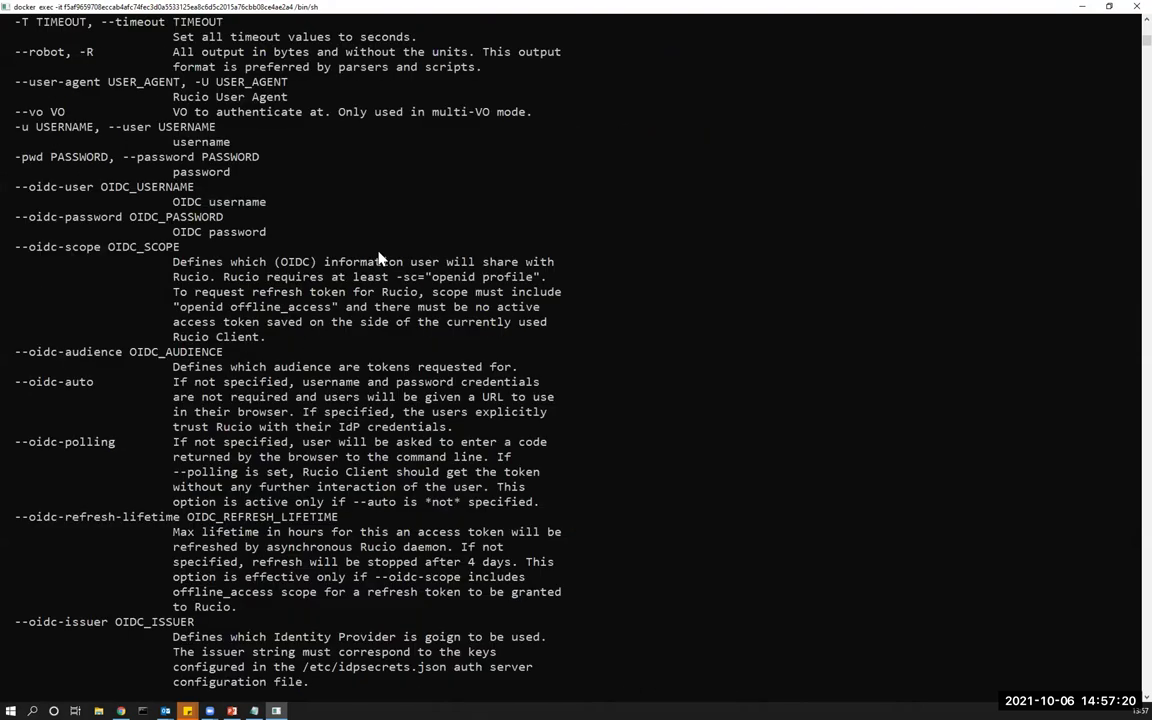
scroll(379, 258, "up", 15)
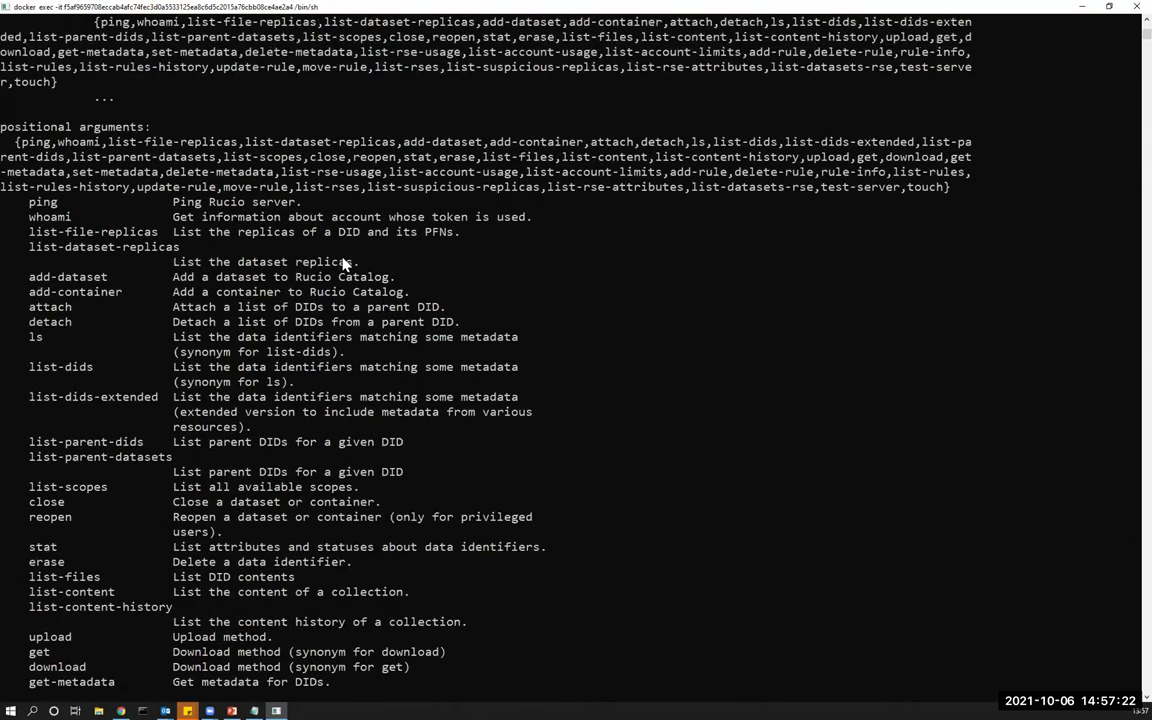
scroll(343, 263, "up", 8)
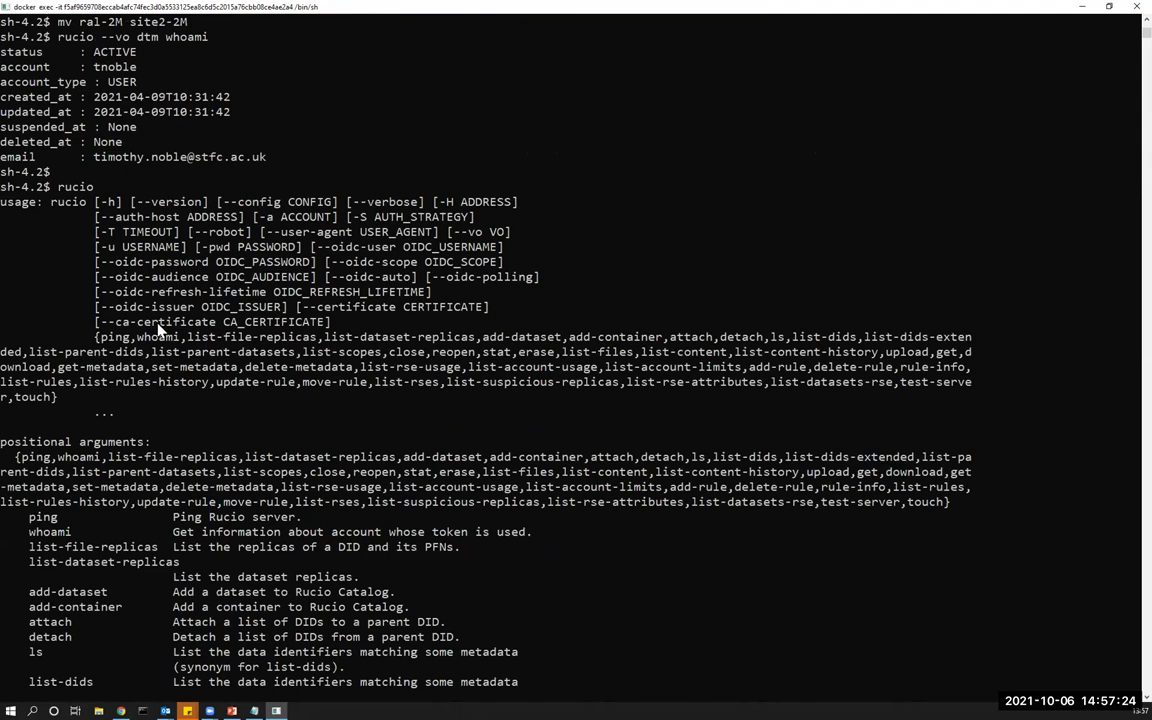
scroll(219, 341, "down", 6)
scroll(219, 341, "down", 7)
key("ctrl+l")
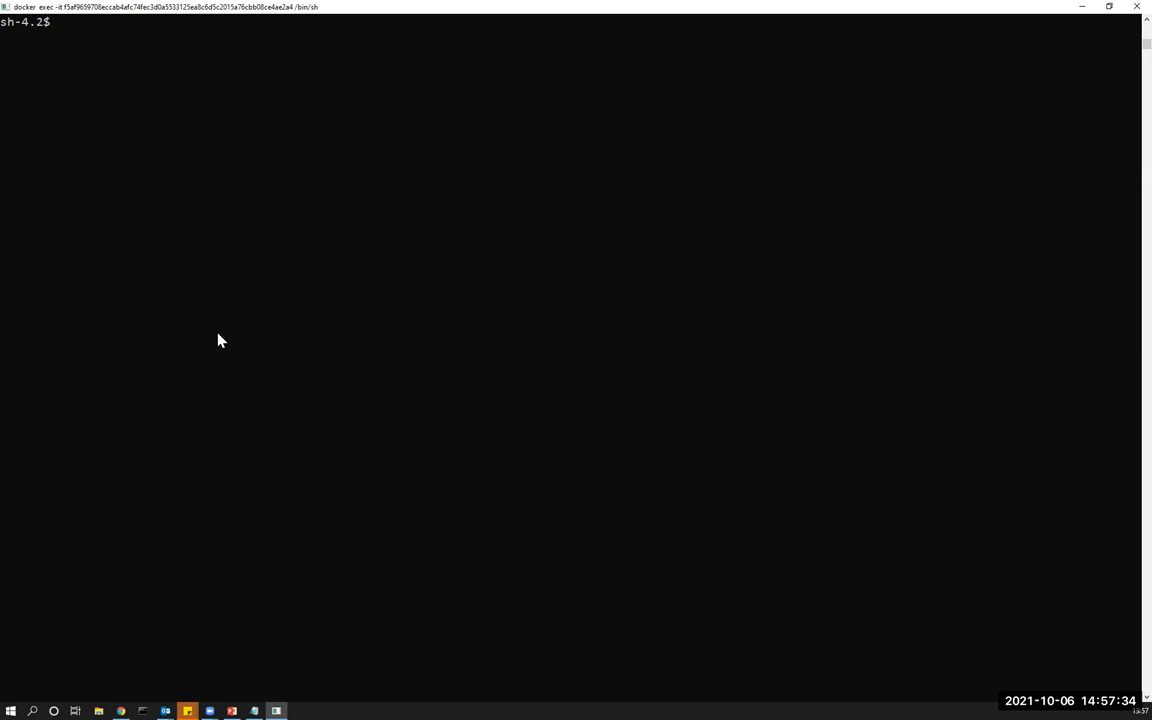
Run 'rucio ping', then try 'rucio --dtm ping', which returns an error.
type("rucio ping")
key("Return")
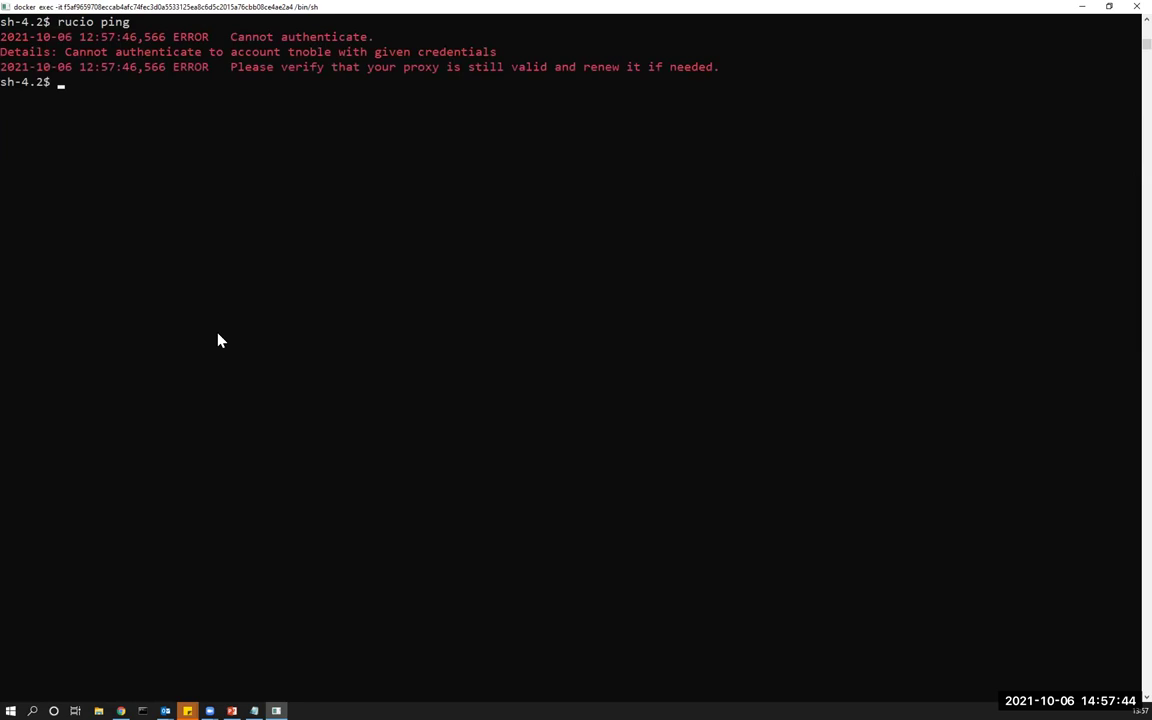
type("rucio")
key("BackSpace")
type("io")
key("BackSpace")
key("BackSpace")
type("io")
key("BackSpace")
key("BackSpace")
type("o --dtm ping")
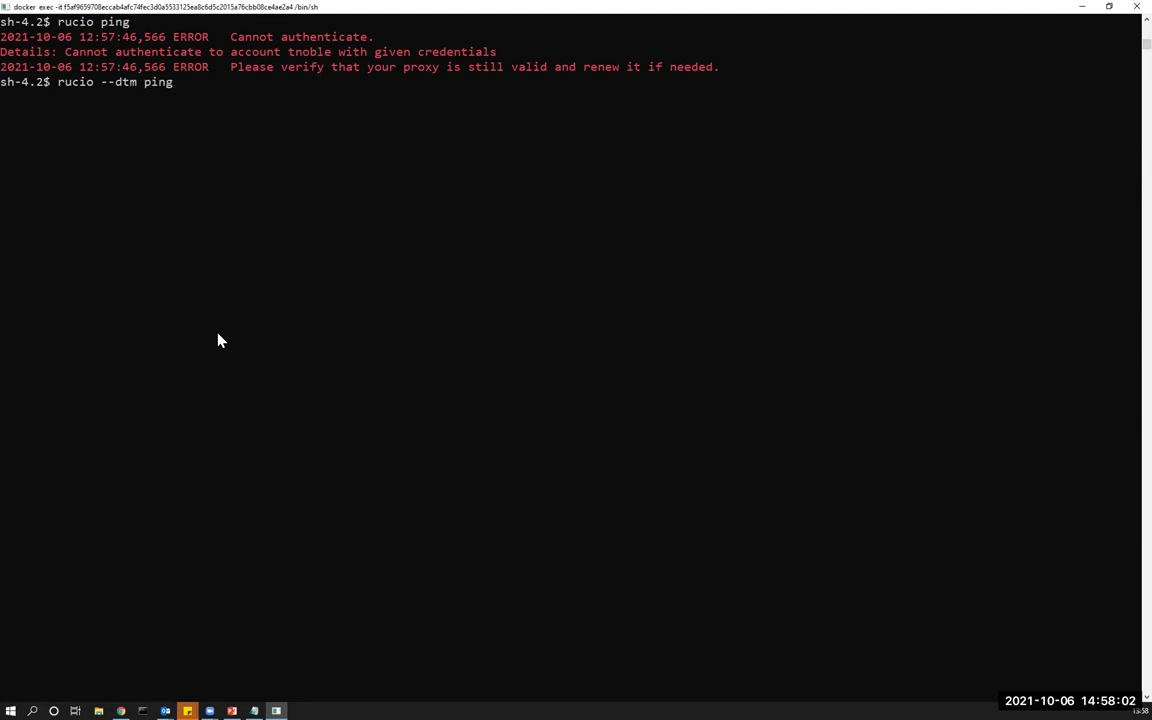
key("Return")
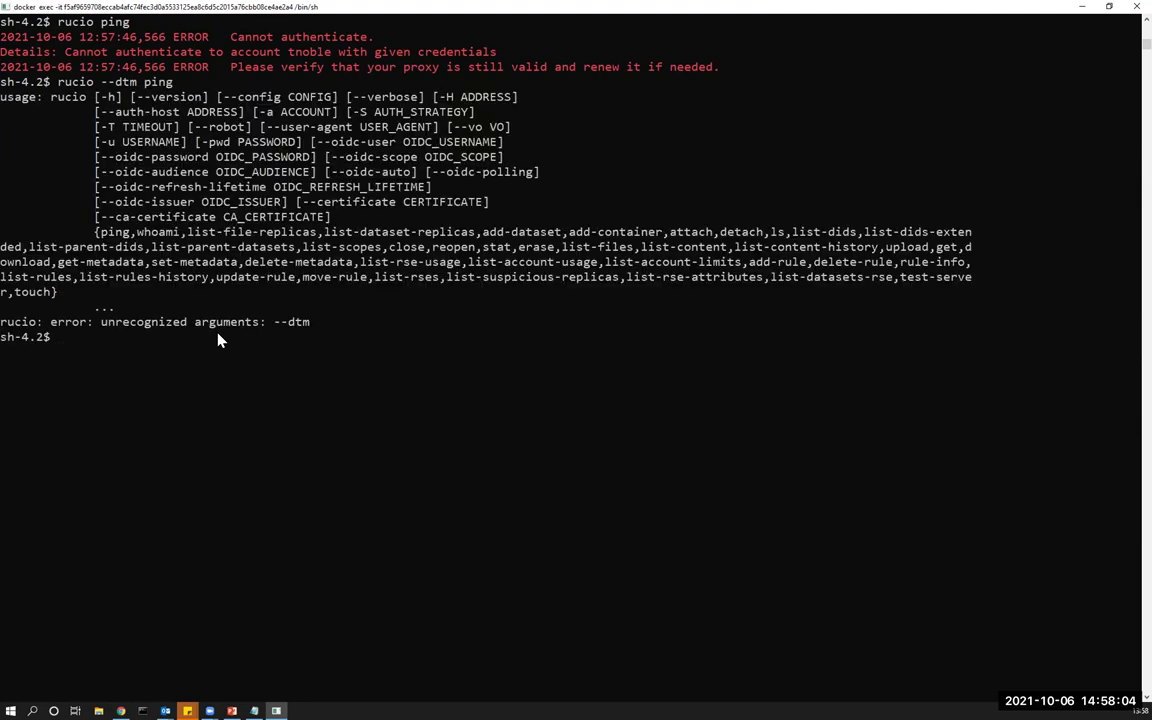
Correct it to 'rucio --vo dtm ping', getting server version 1.23.6.post1, then begin the export RUCIO_VO=dtm line.
key("Up")
key("Left")
key("Left")
key("Left")
key("Left")
key("Left")
key("Left")
key("Left")
key("Left")
key("Left")
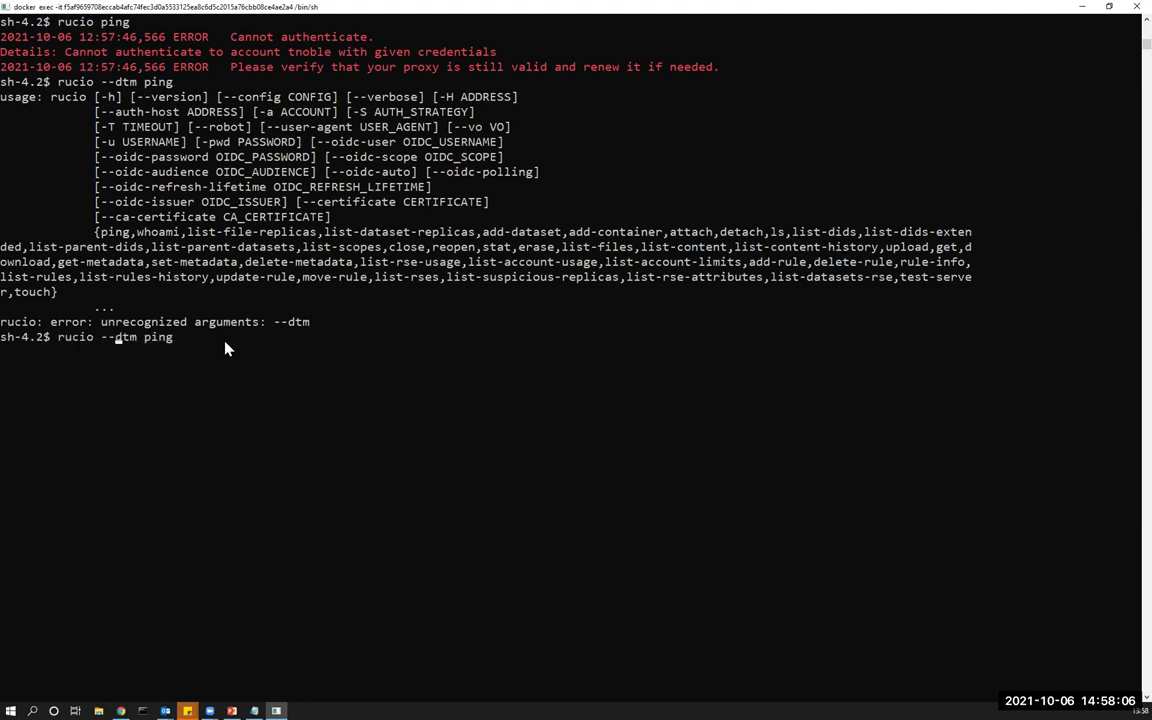
key("Right")
type("vo")
key("Return")
scroll(302, 379, "down", 4)
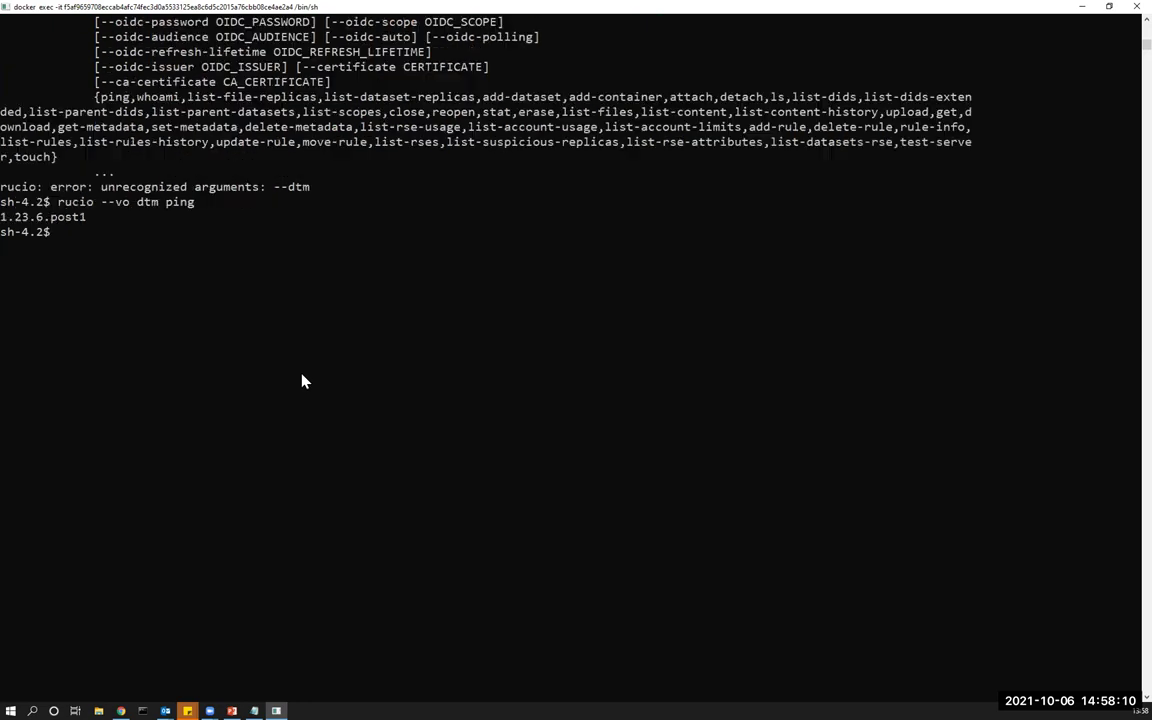
scroll(103, 116, "down", 2)
type("export RUCIO_VO=dtm")
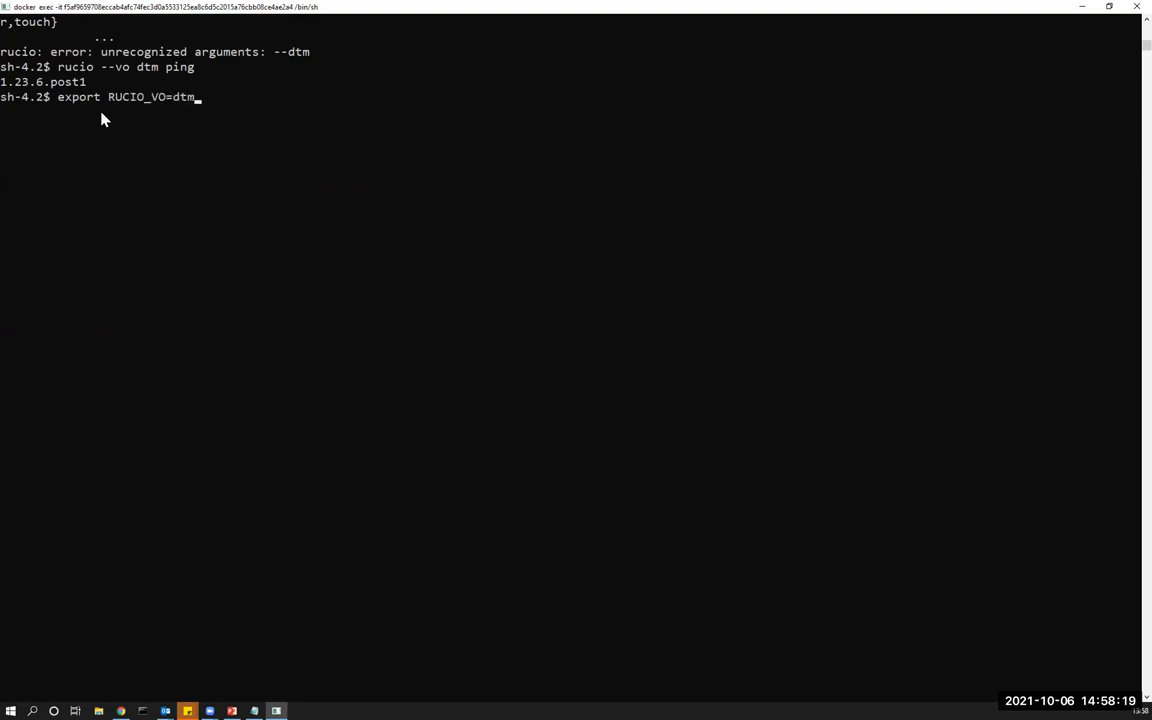
Export RUCIO_VO=dtm and run 'rucio --vo dtm whoami', showing an ACTIVE USER account.
key("Return")
type("rucio --vo dtm whoami")
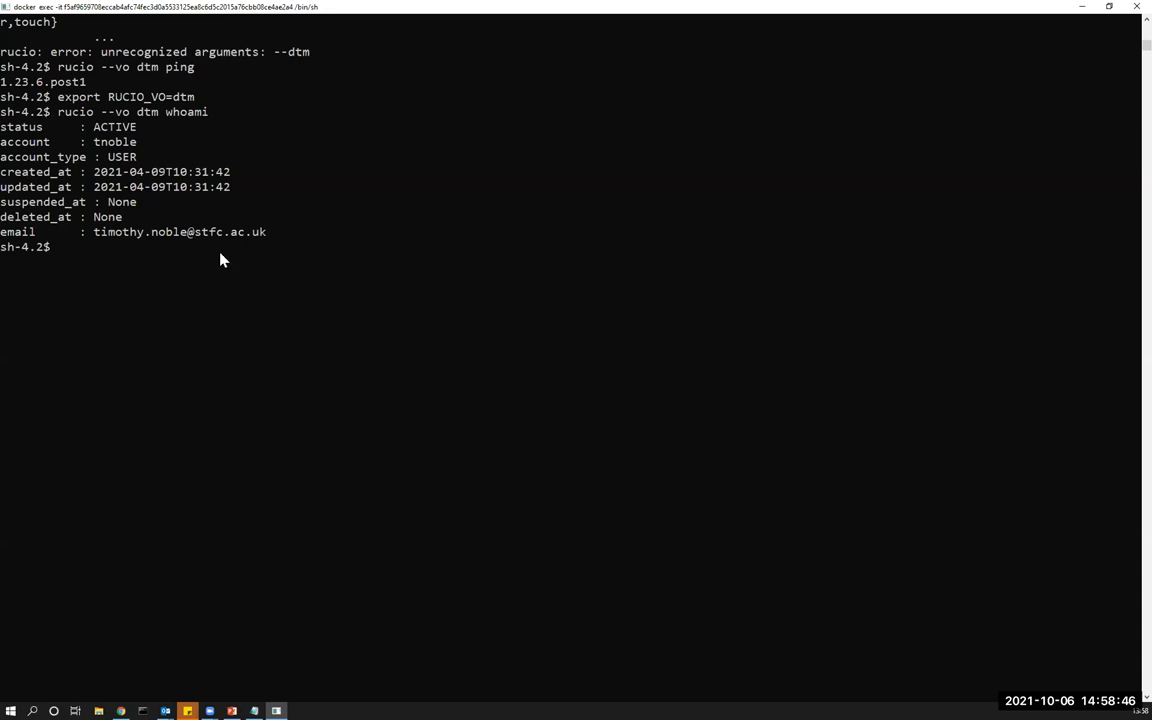
Confirm the working directory is /home/user/test_files with pwd.
type("pwe")
key("BackSpace")
type("d")
key("Return")
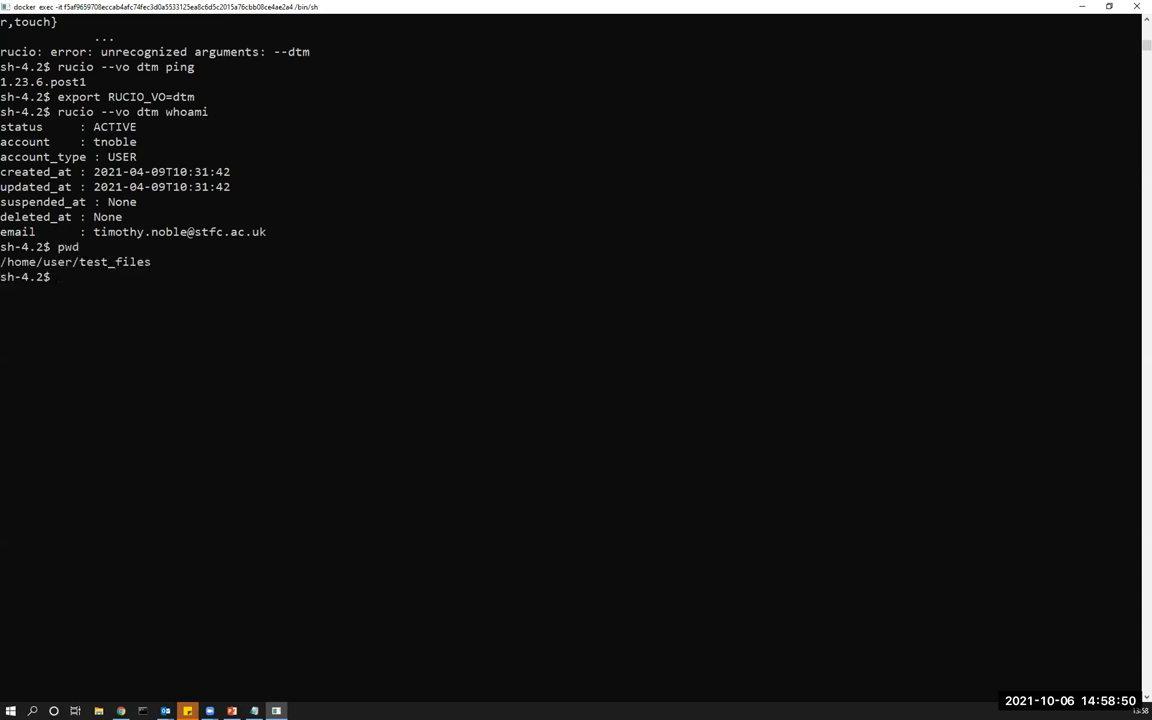
key("alt+Tab")
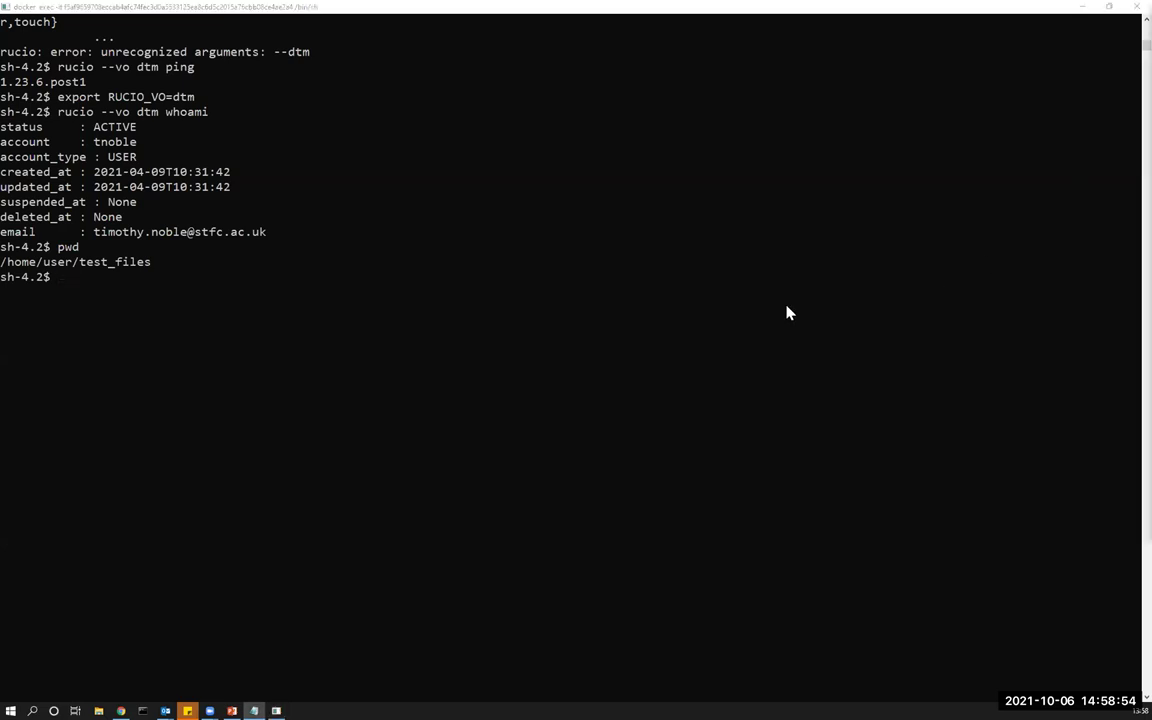
Upload site1-1M and site1-2M to UKI-SCOTGRID-GLASGOW with the pasted rucio upload command.
left_click(200, 293)
key("Return")
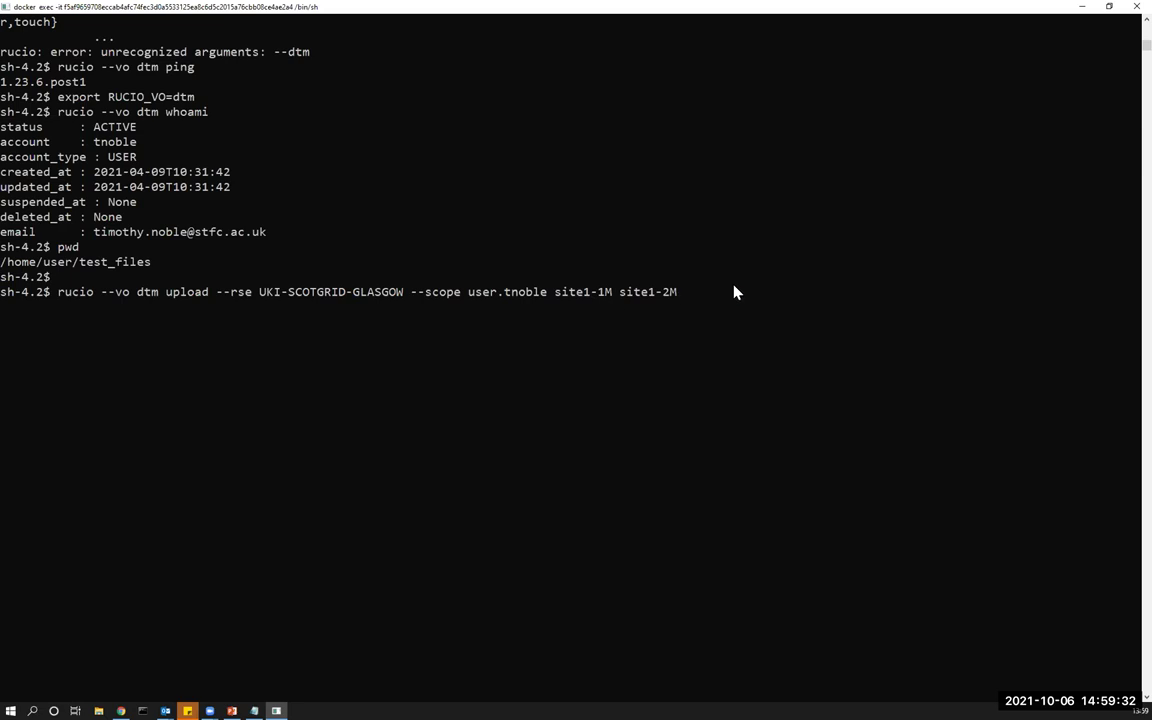
key("Return")
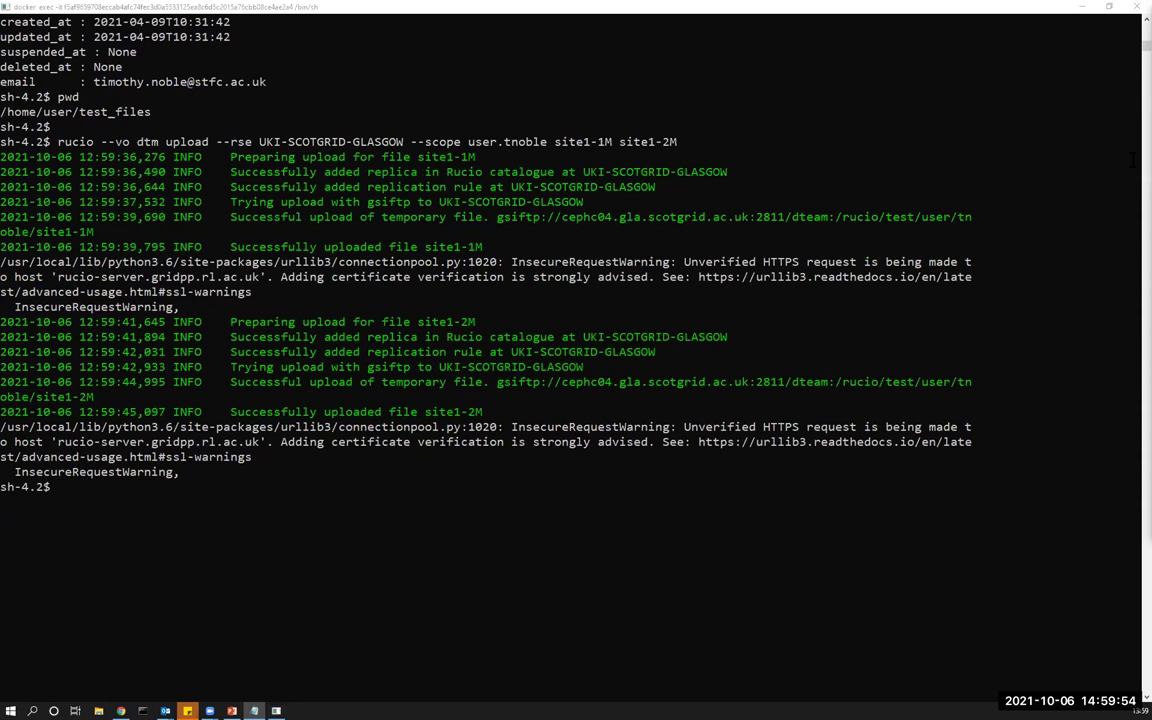
List the account's replication rules, both showing OK[1/0/0].
left_click(262, 525)
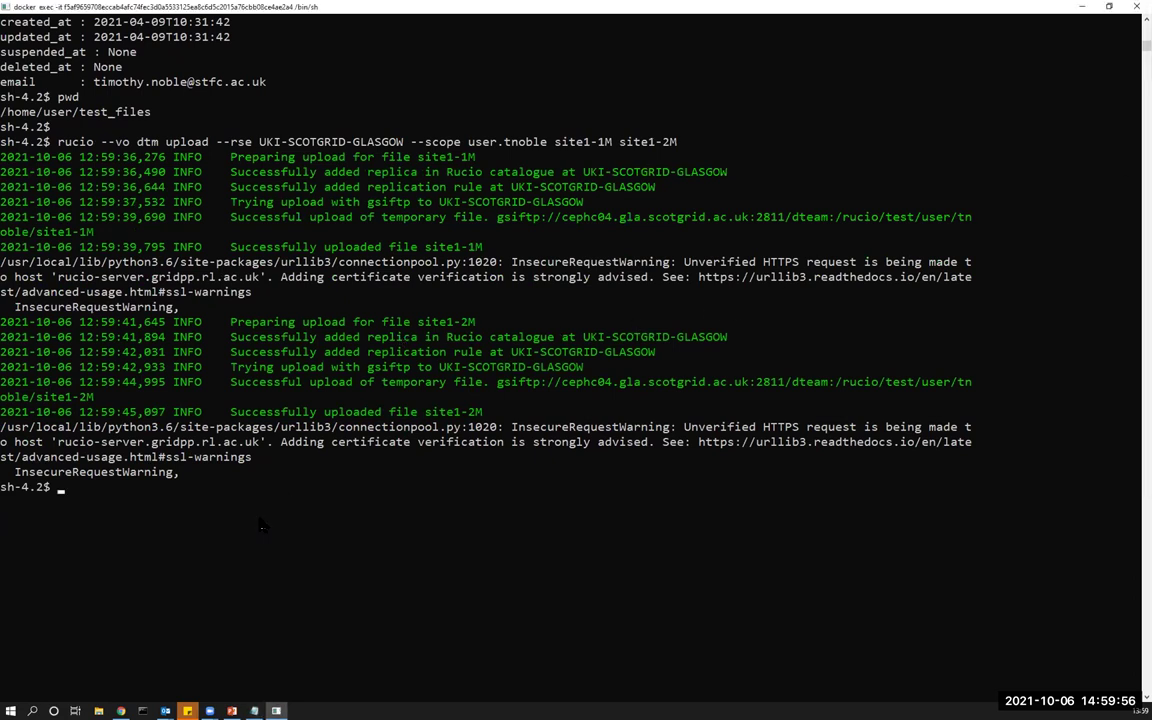
type("rucio --vo dtm list-rules --account tnoble")
key("Return")
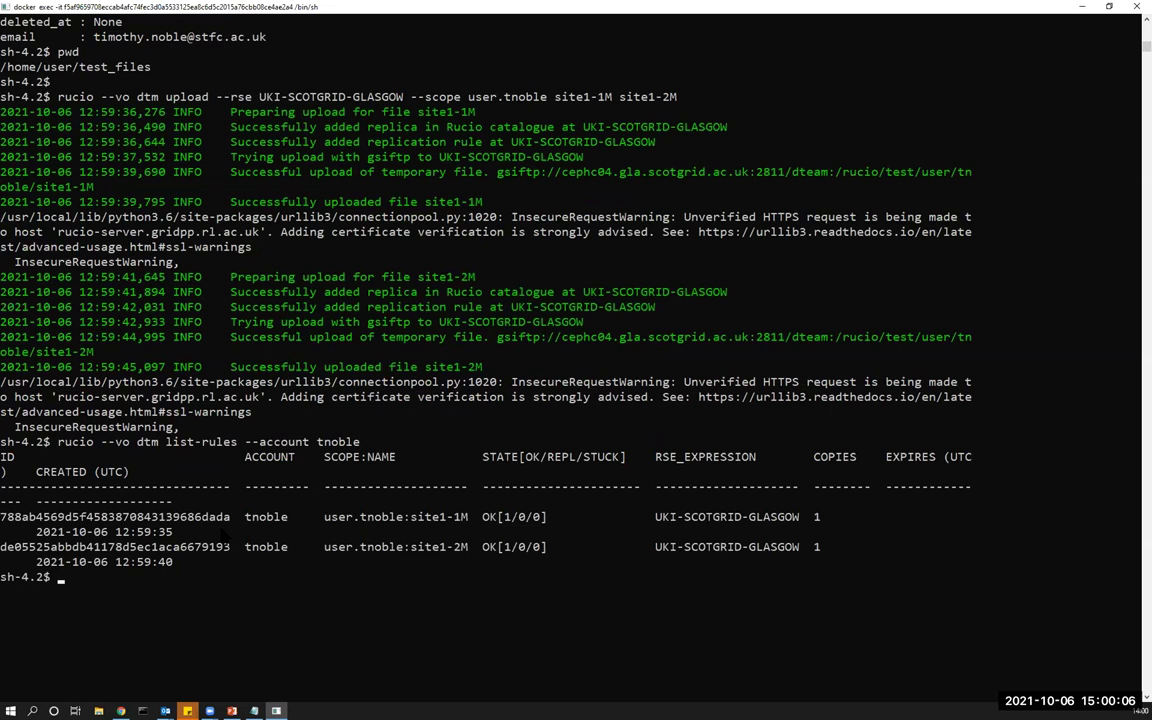
Paste the 'rucio --vo dtm add-dataset' command creating egi-demo.dataset into the terminal.
scroll(350, 465, "down", 3)
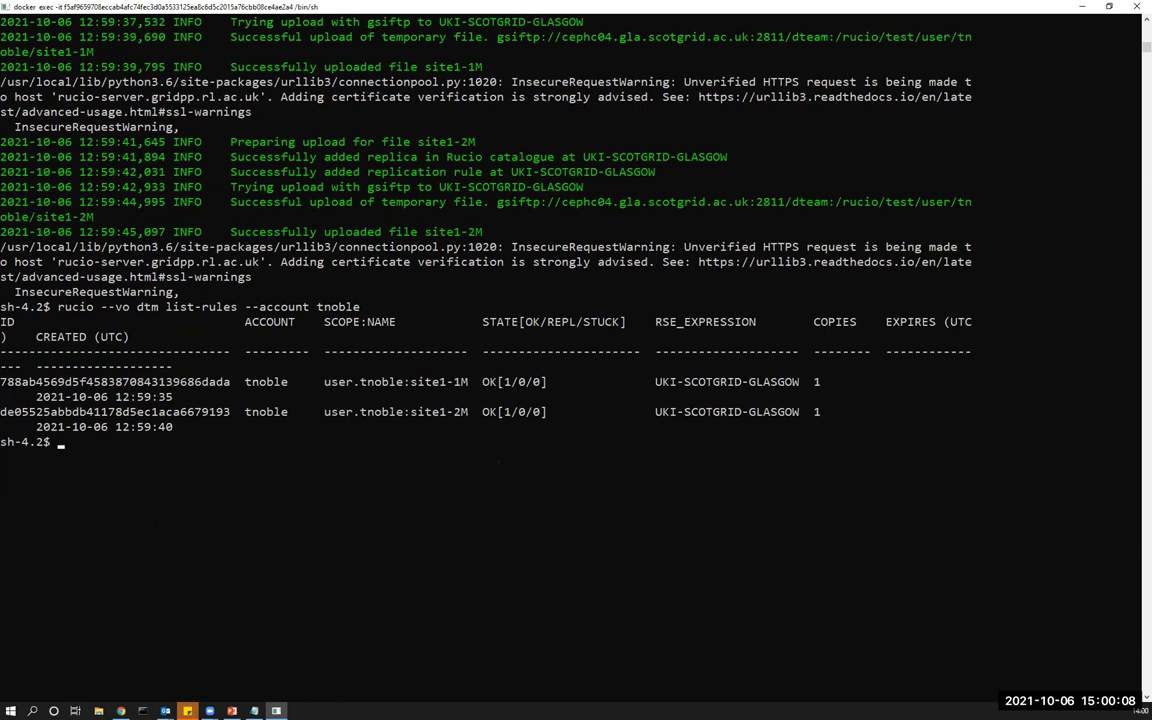
key("alt+Tab")
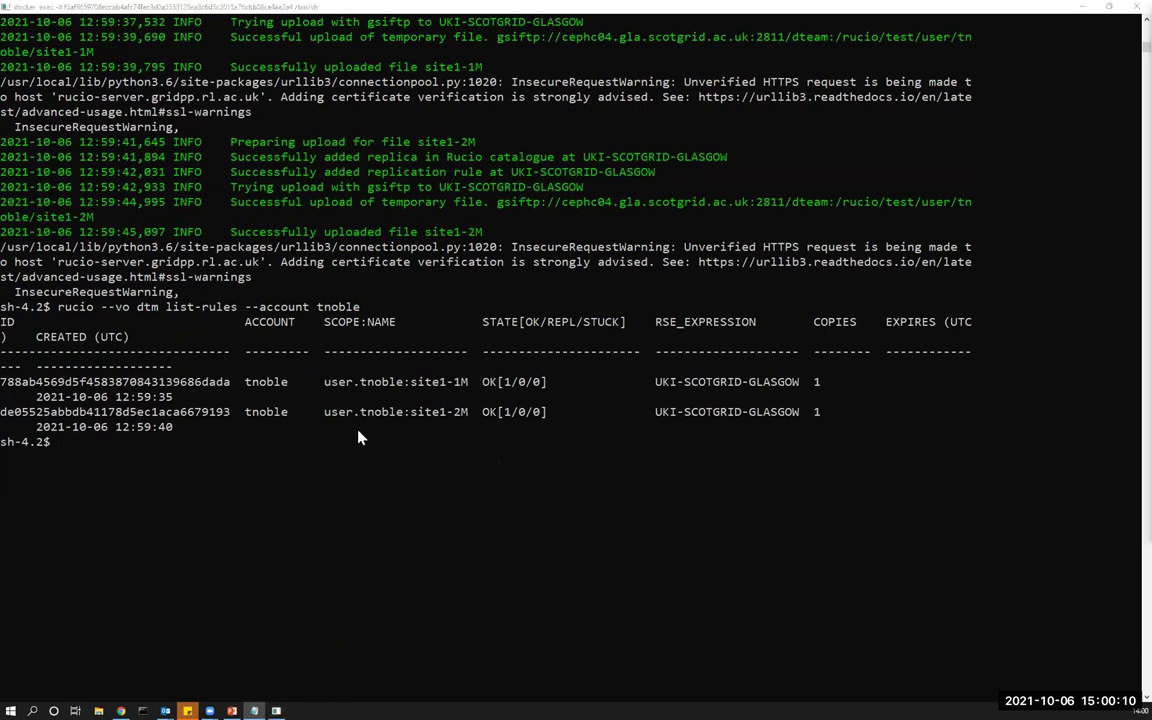
right_click(360, 437)
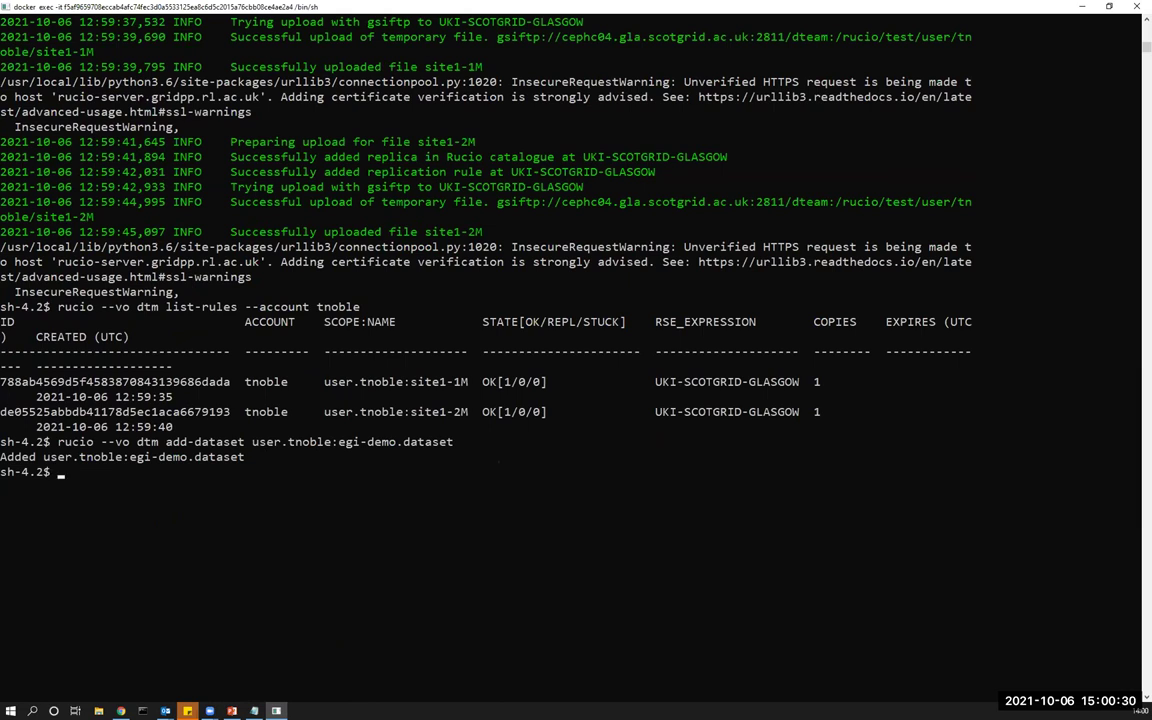
Paste the start of the attach command and append the site1-1M identifier from the rules table.
key("alt+Tab")
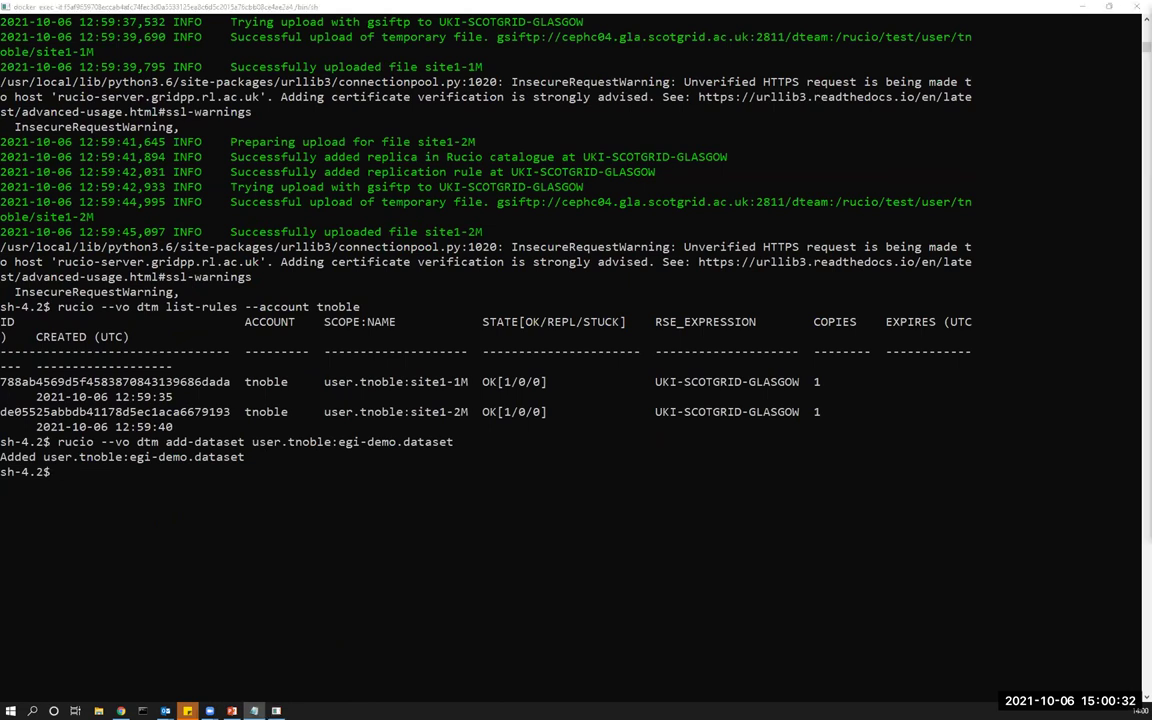
left_click(567, 433)
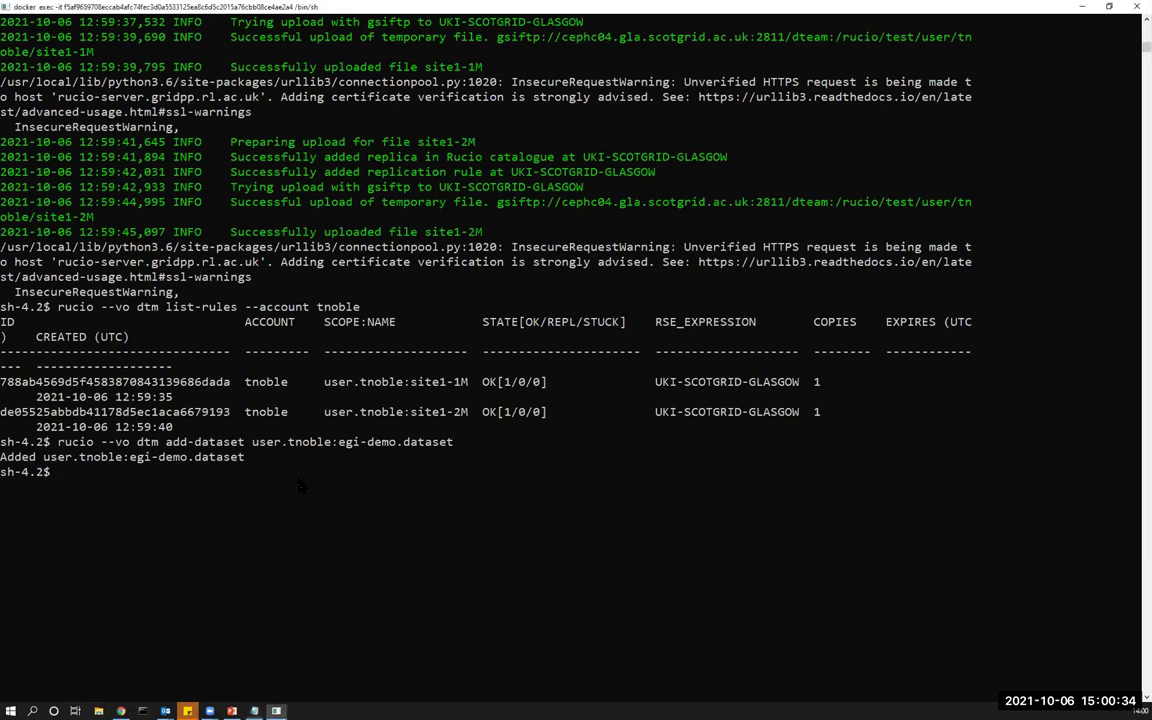
right_click(567, 433)
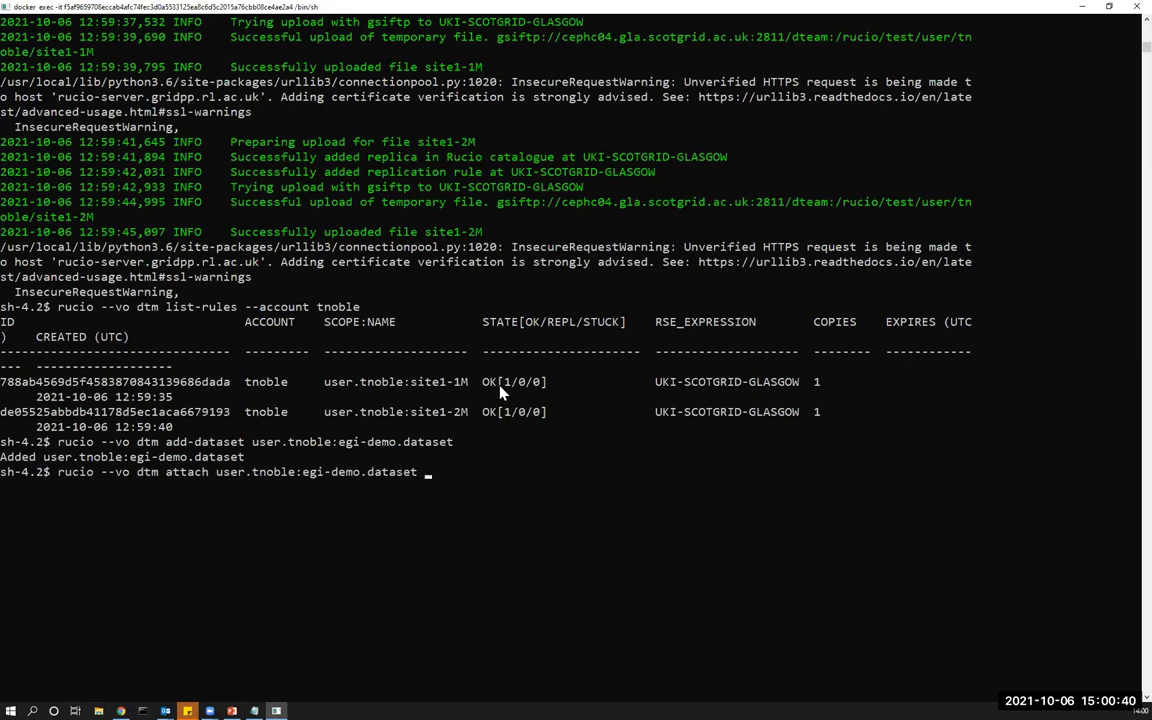
left_click_drag(325, 382, 468, 384)
right_click(505, 437)
right_click(505, 437)
Add the site1-2M identifier, attach both files to egi-demo.dataset, and rerun list-rules.
left_click_drag(326, 411, 466, 418)
right_click(466, 418)
right_click(684, 441)
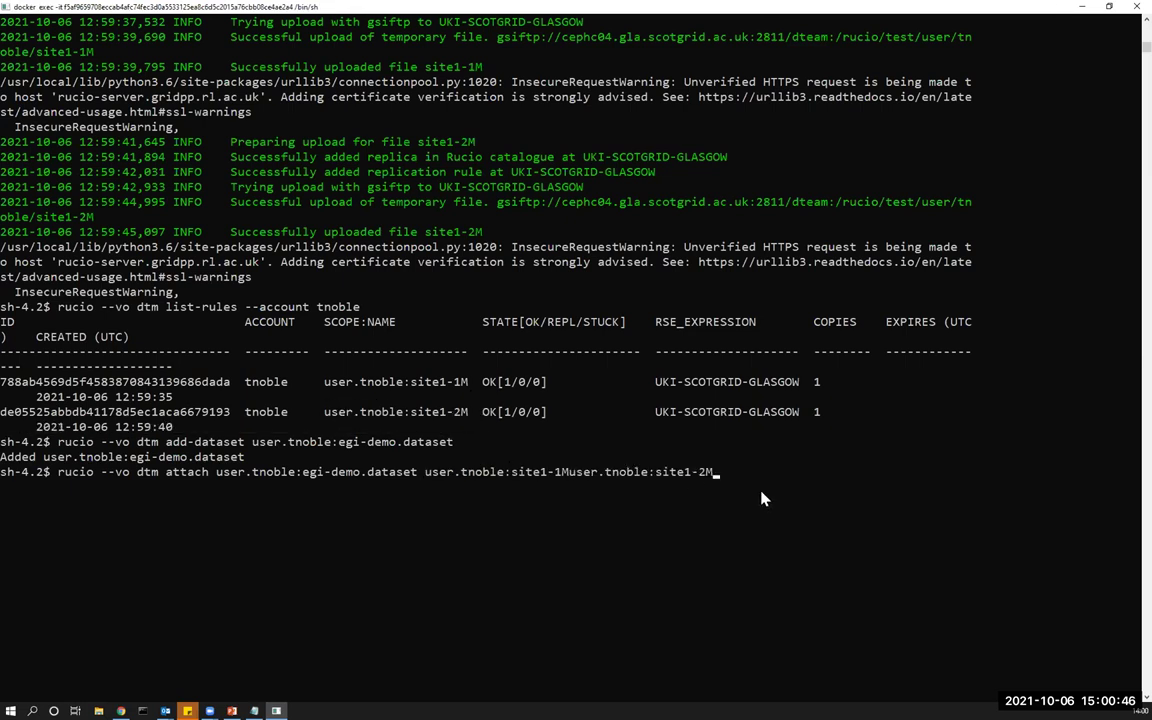
key("Left")
key("Left")
key("Left")
key("Left")
key("Left")
key("Left")
key("Left")
key("Left")
key("Left")
key("Left")
key("Left")
key("Left")
key("Left")
key("Left")
key("Left")
key("Left")
key("Left")
key("Left")
key("Left")
key("Left")
scroll(597, 476, "up", 2)
key("Return")
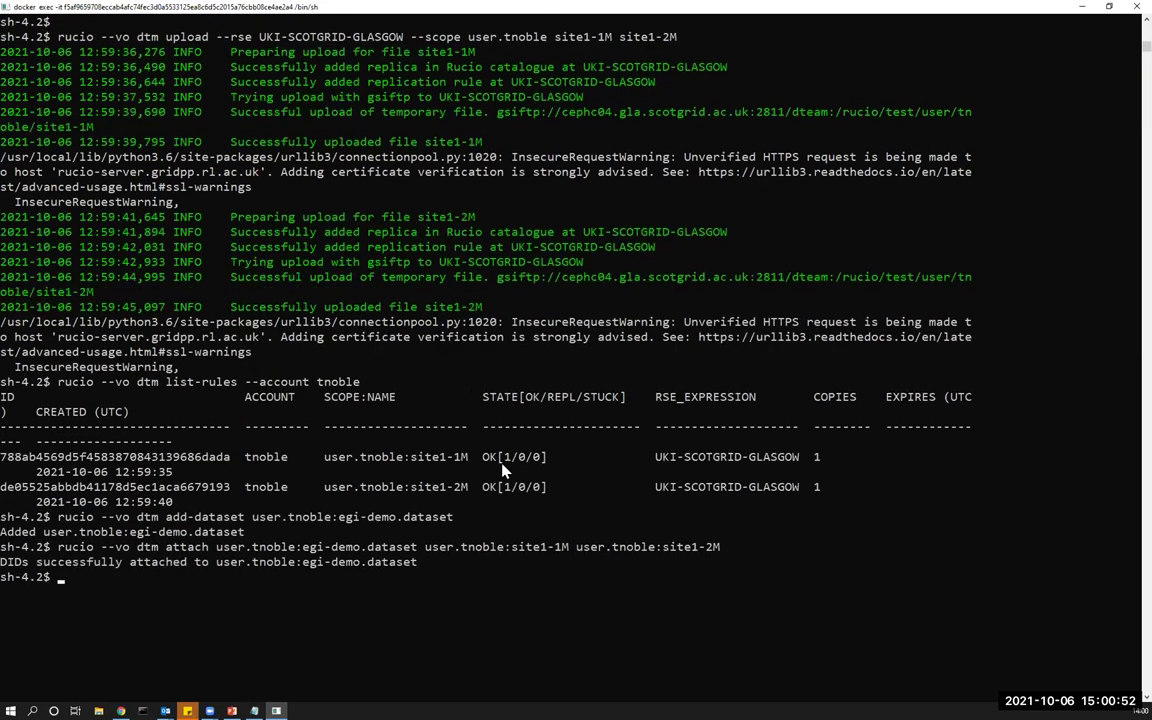
key("Up")
key("Up")
key("Up")
key("Return")
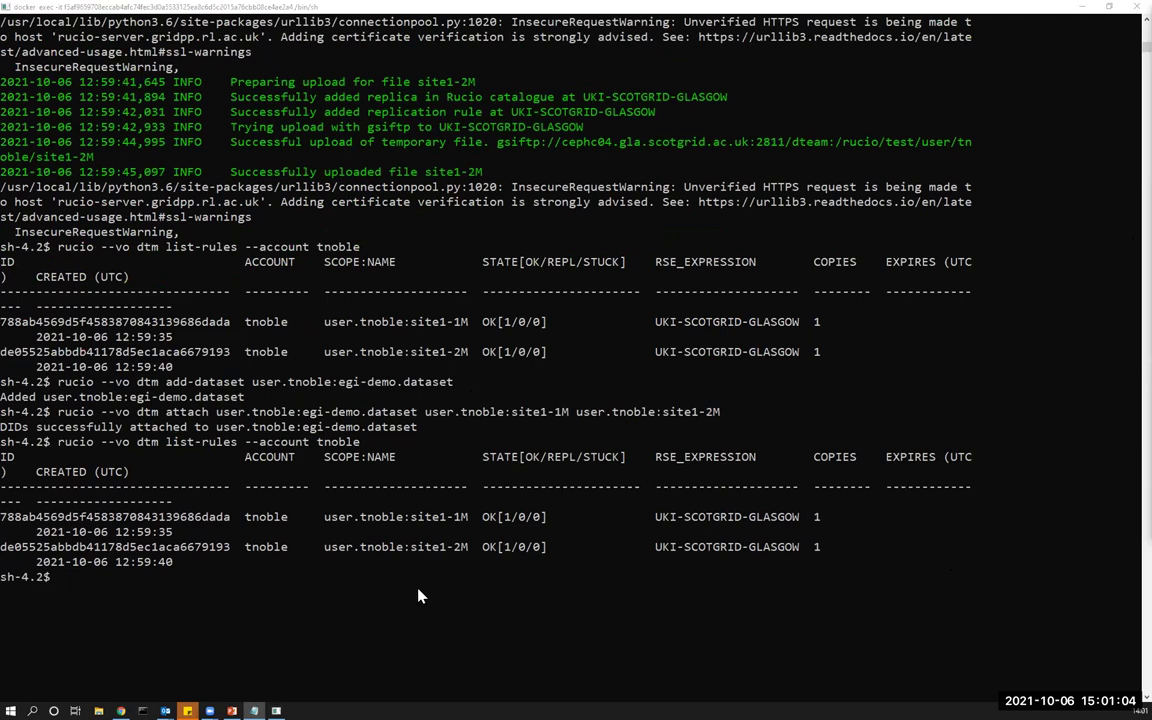
Add a rule keeping 2 copies of egi-demo.dataset on any RSE ('*') and copy the returned rule ID.
left_click(375, 528)
type("rucio --vo dtm add-rule user.tnoble:egi-demo.dataset 2 '*'")
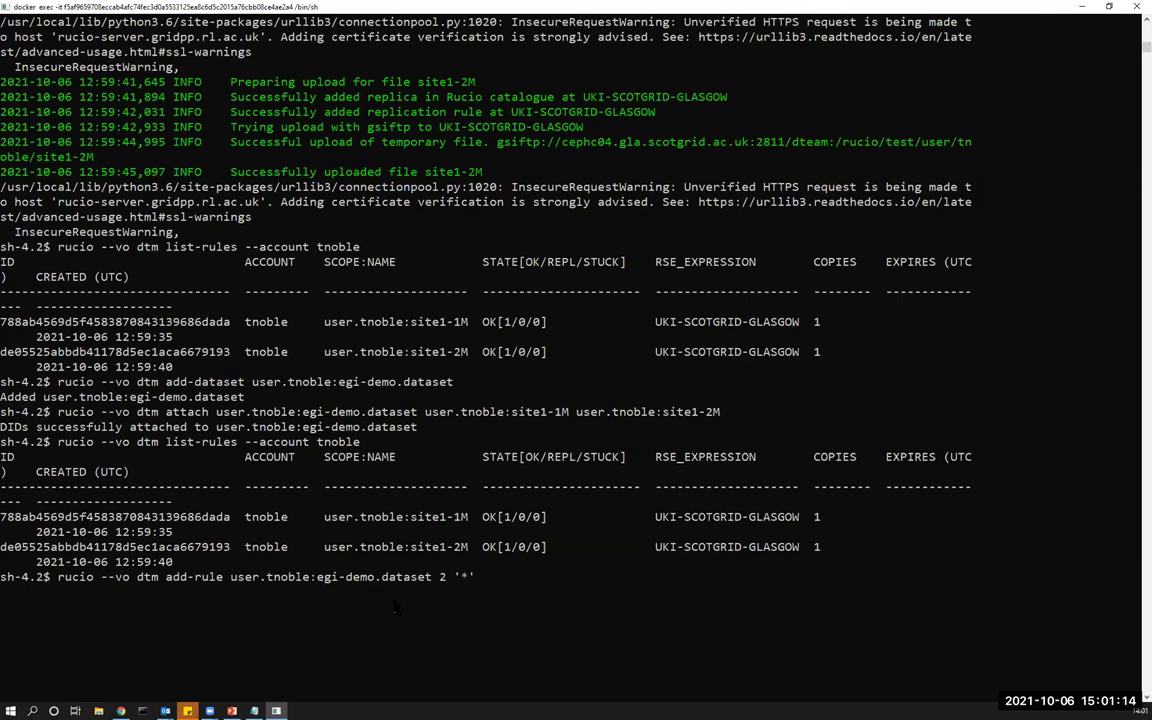
key("Left")
key("Left")
key("Left")
key("Return")
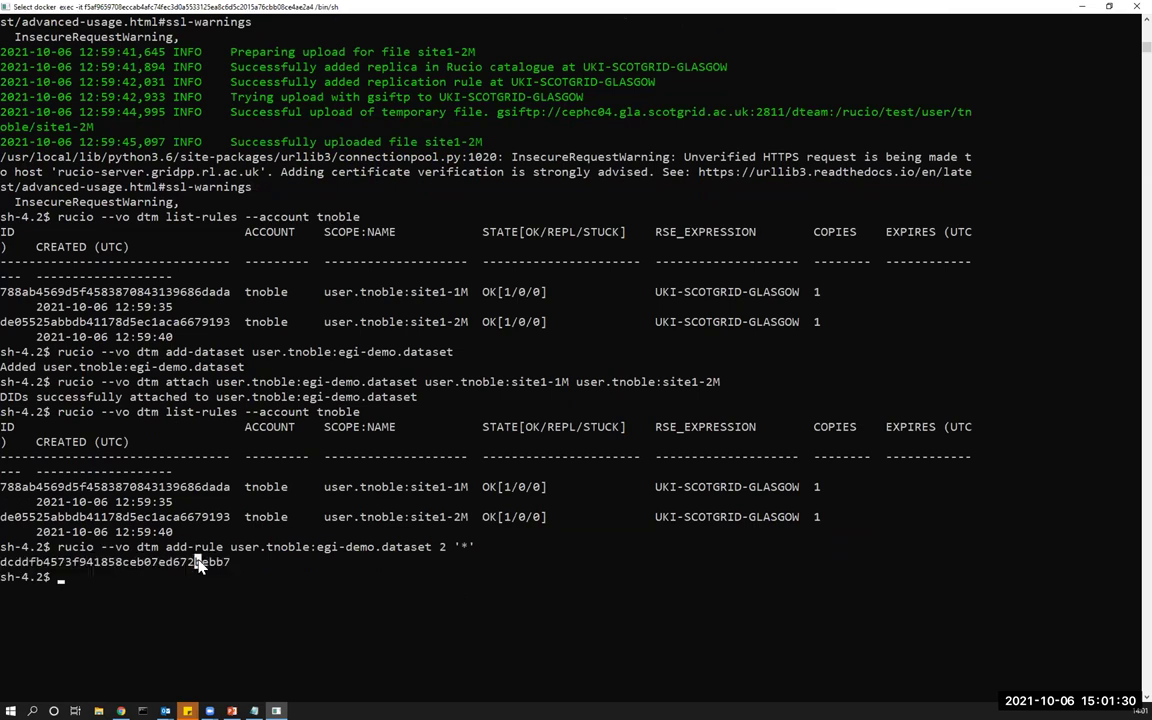
double_click(200, 563)
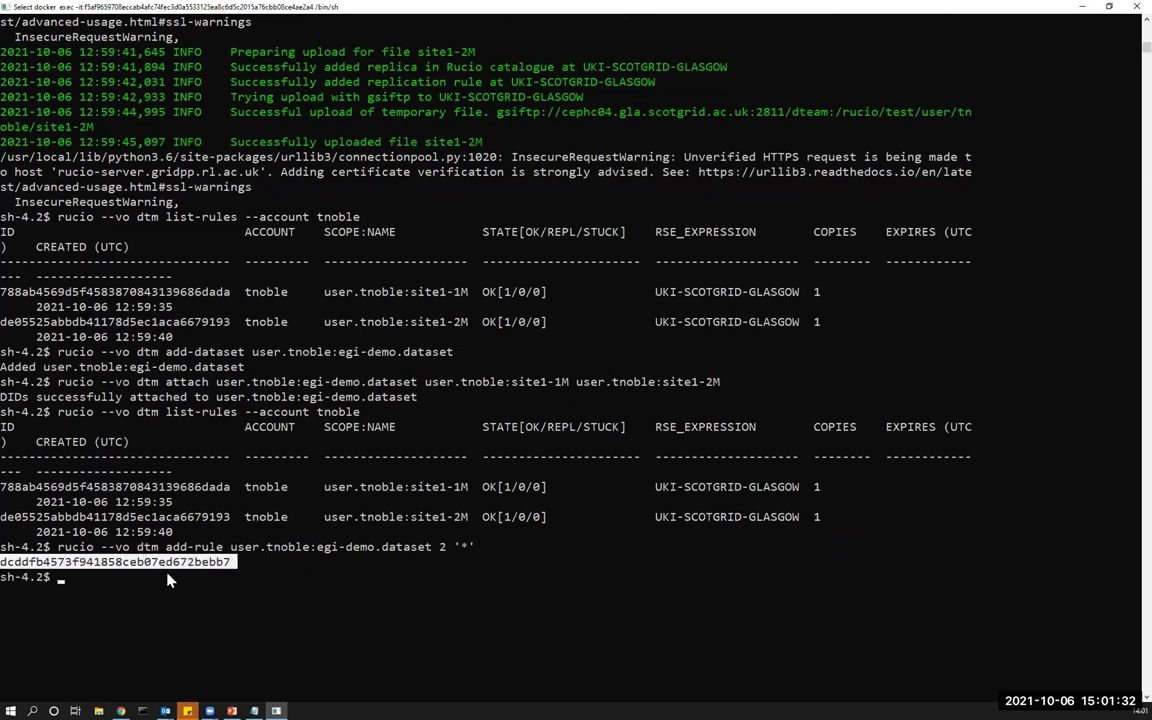
right_click(278, 581)
Rerun 'rucio --vo dtm list-rules' for the account to see the new egi-demo.dataset rule REPLICATING.
key("Up")
key("Up")
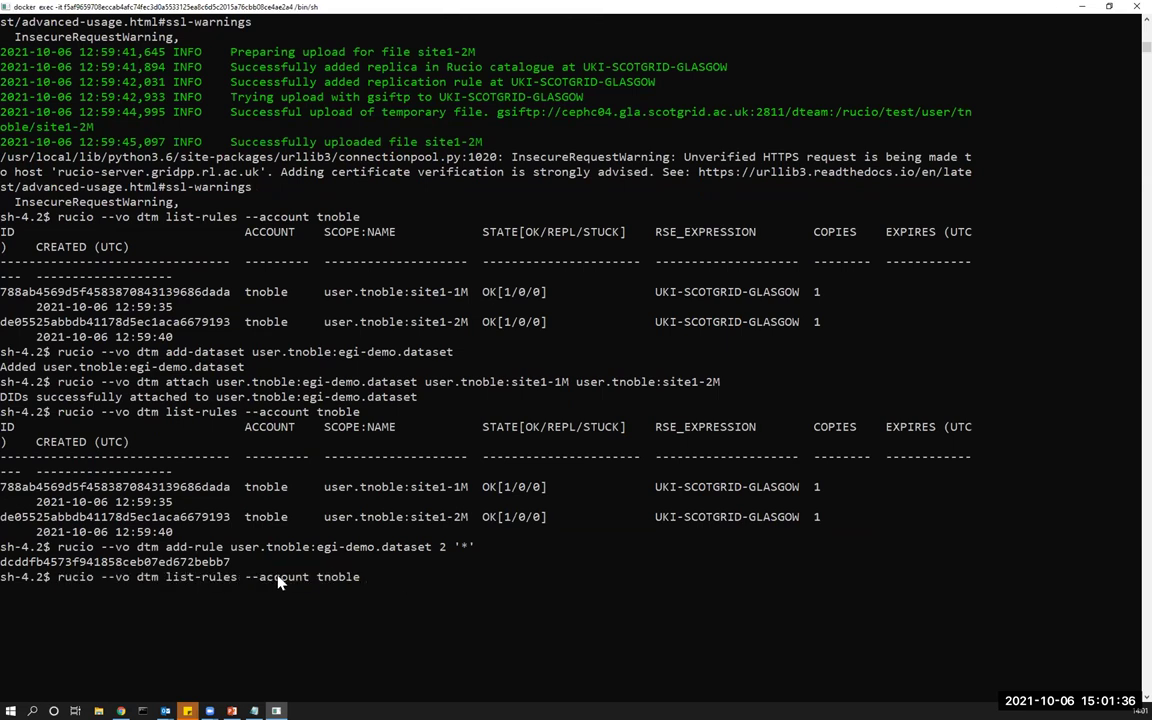
key("Return")
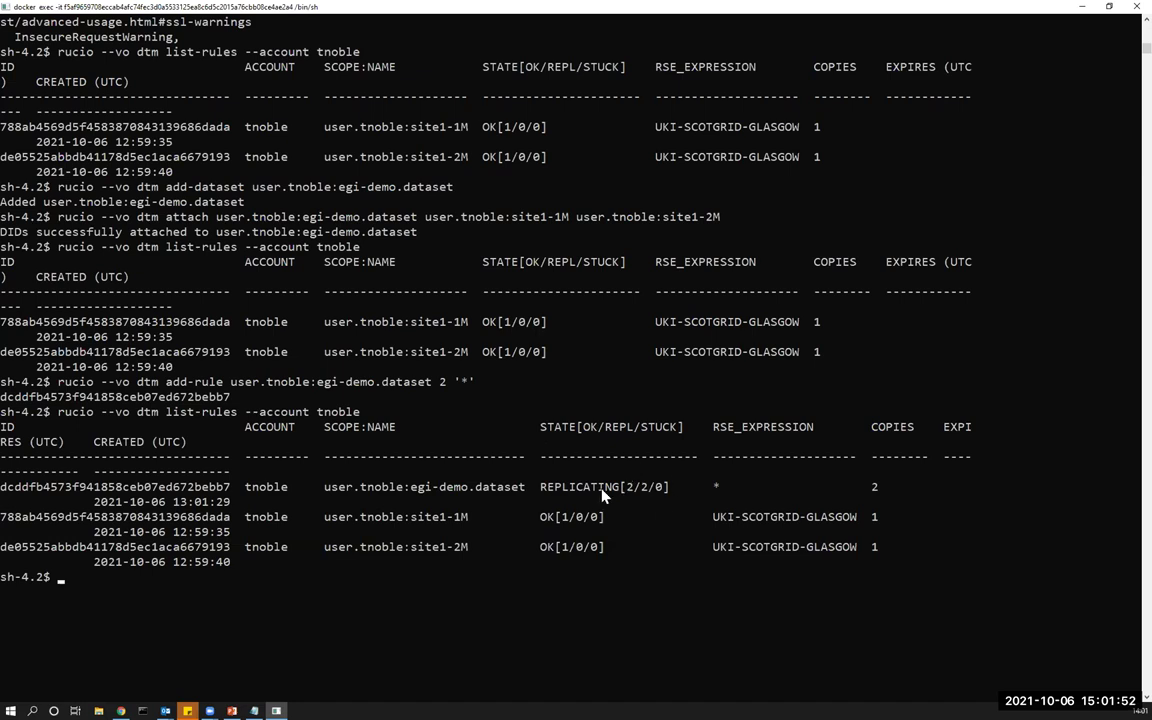
scroll(337, 473, "down", 5)
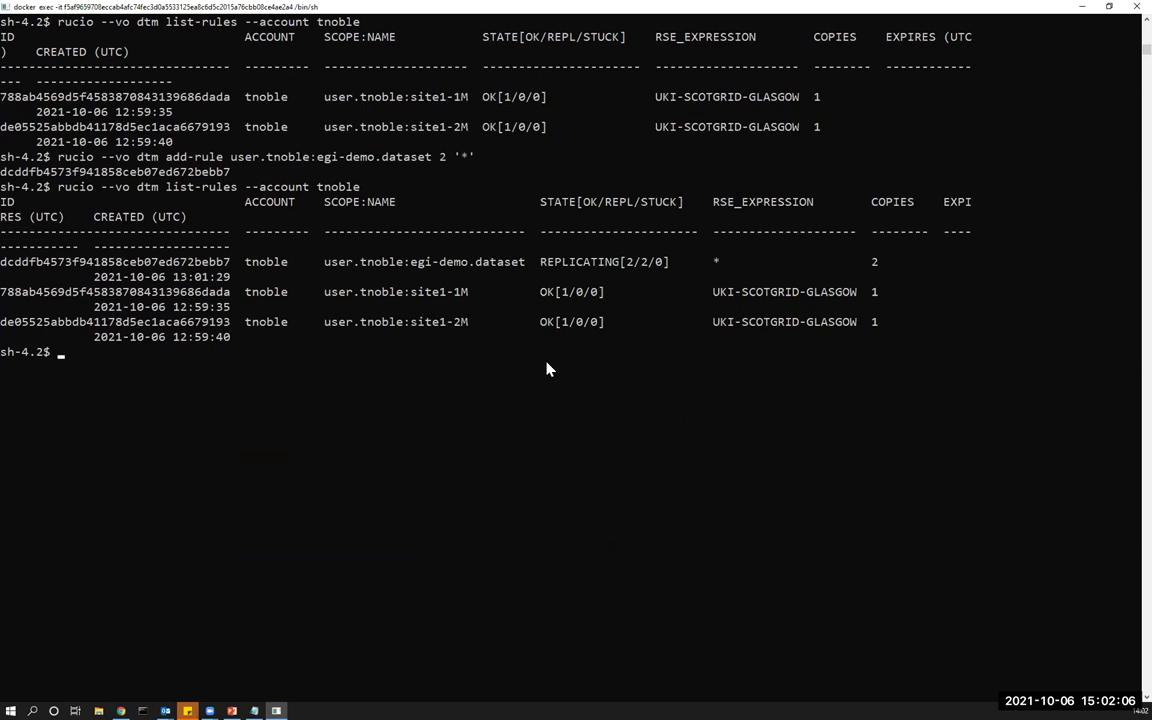
Run 'rucio-admin' and browse its help listing the data, account, rse and scope methods.
type("rucio-admin")
key("Return")
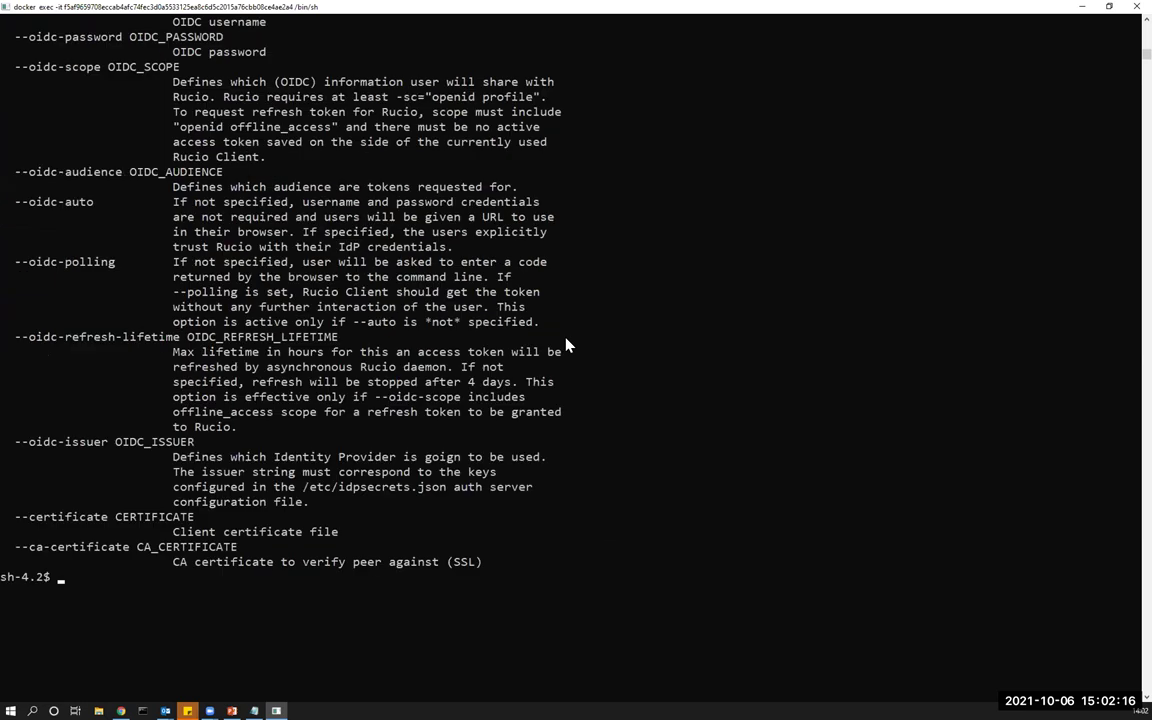
scroll(566, 344, "up", 17)
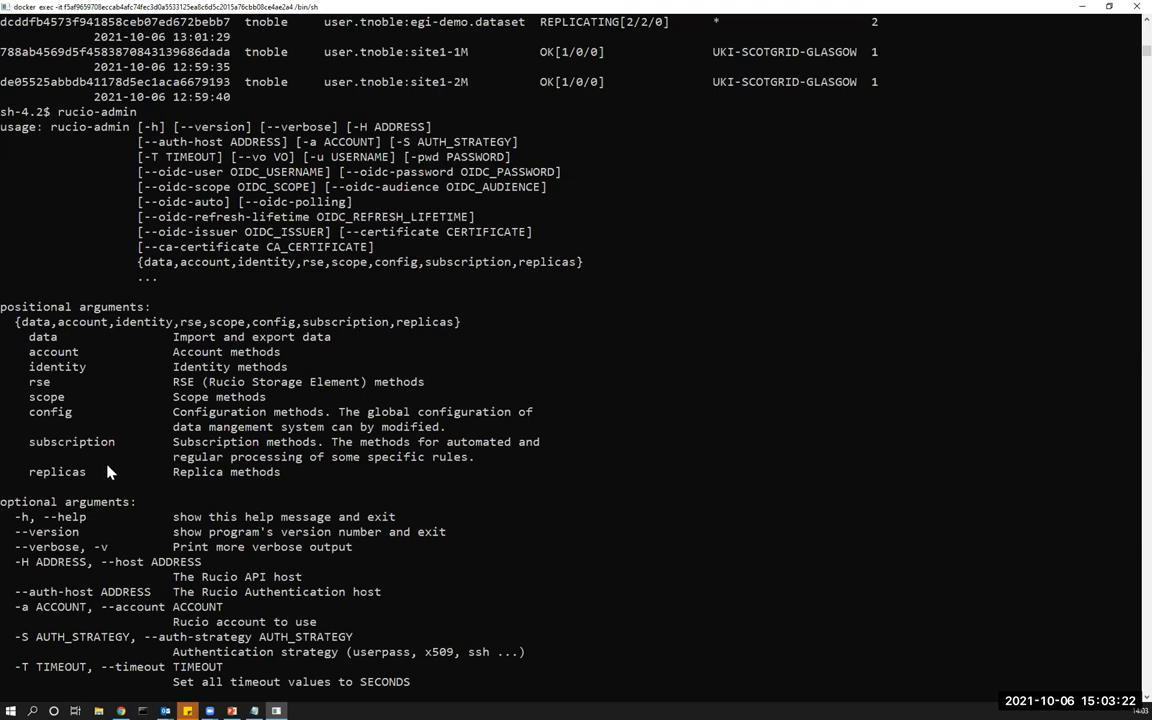
scroll(110, 450, "down", 9)
scroll(118, 443, "up", 1)
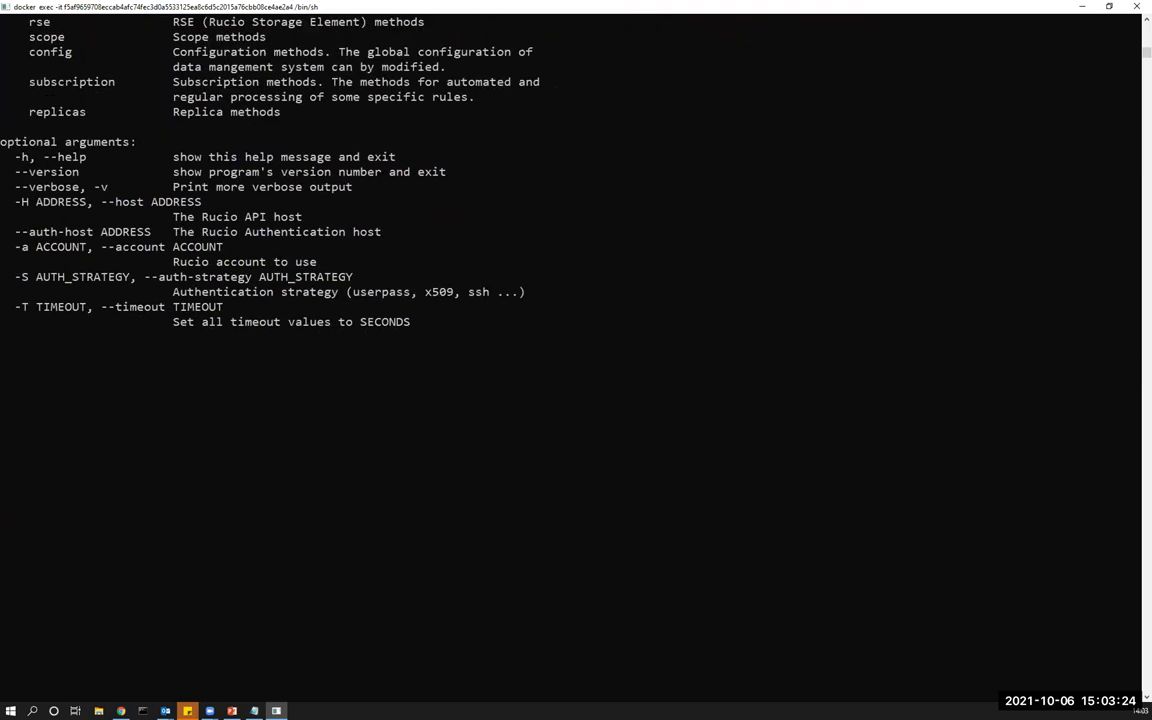
key("alt+Tab")
key("alt+Tab")
Clear the screen and run 'rucio-admin --vo dtm rse'.
key("ctrl+l")
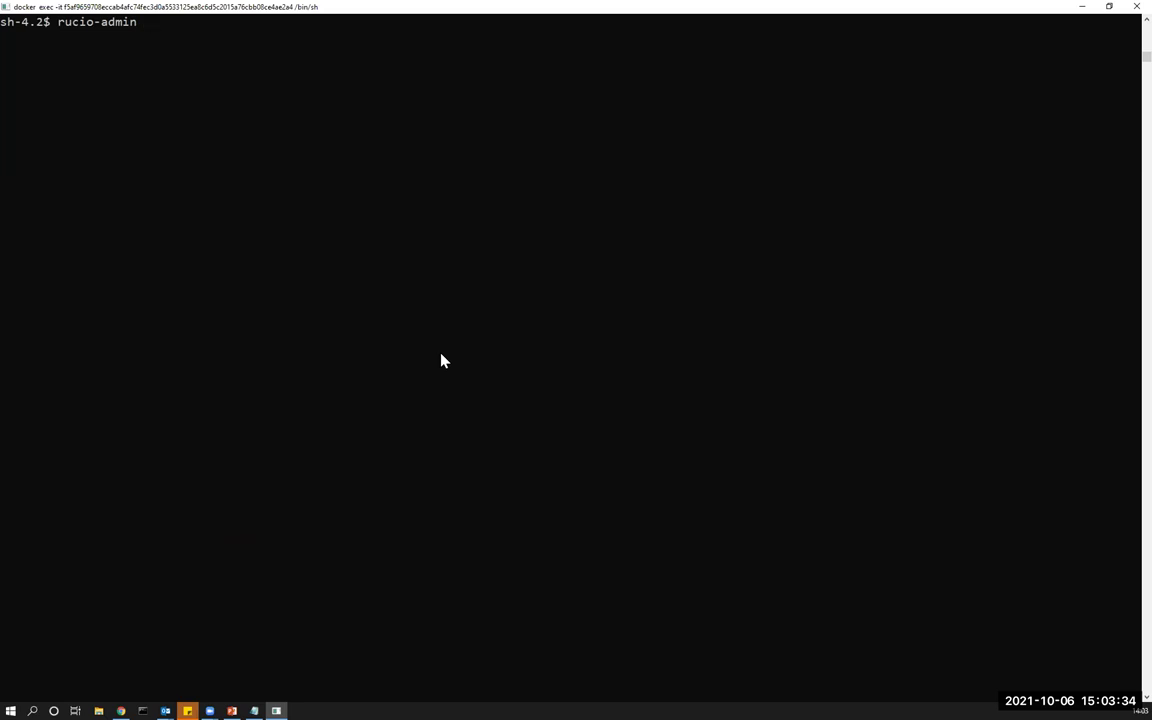
type("--vo dtm")
type("rse")
key("Return")
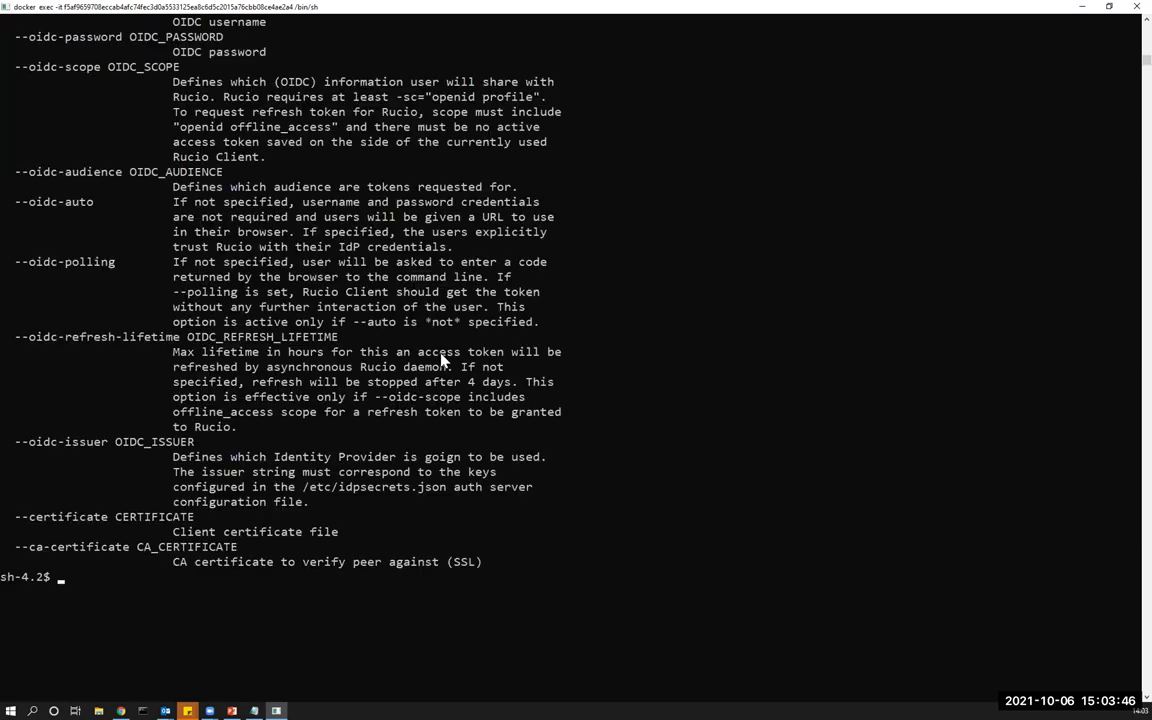
scroll(373, 107, "up", 13)
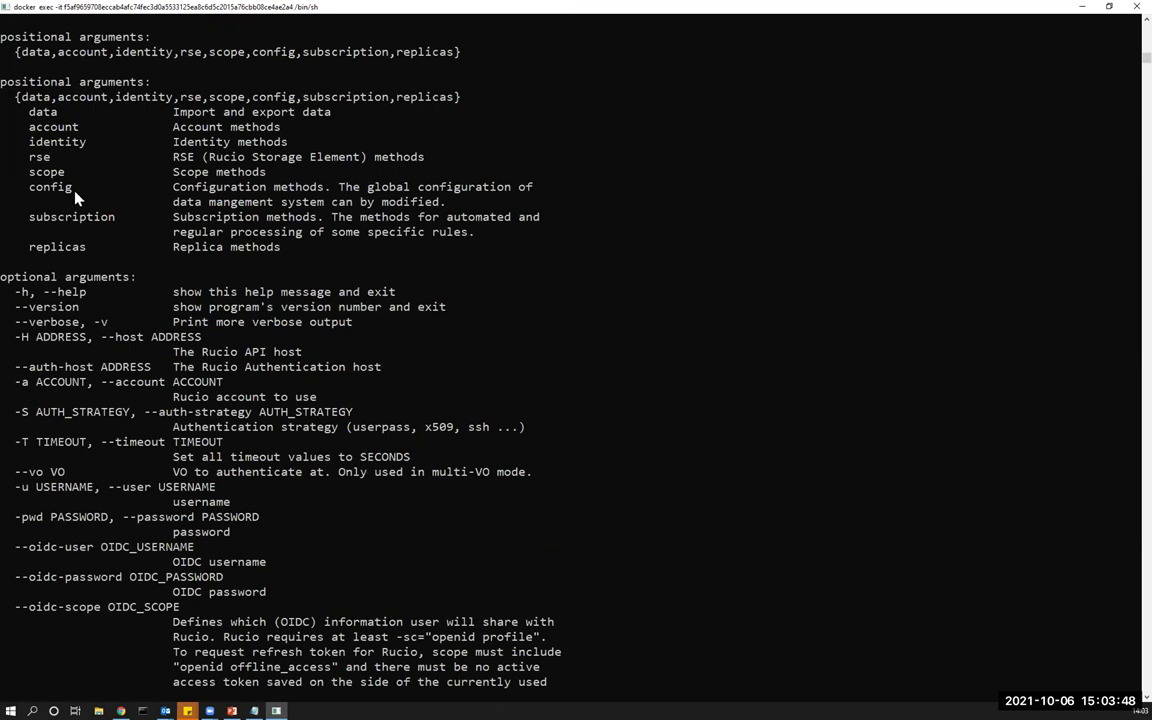
scroll(72, 203, "down", 13)
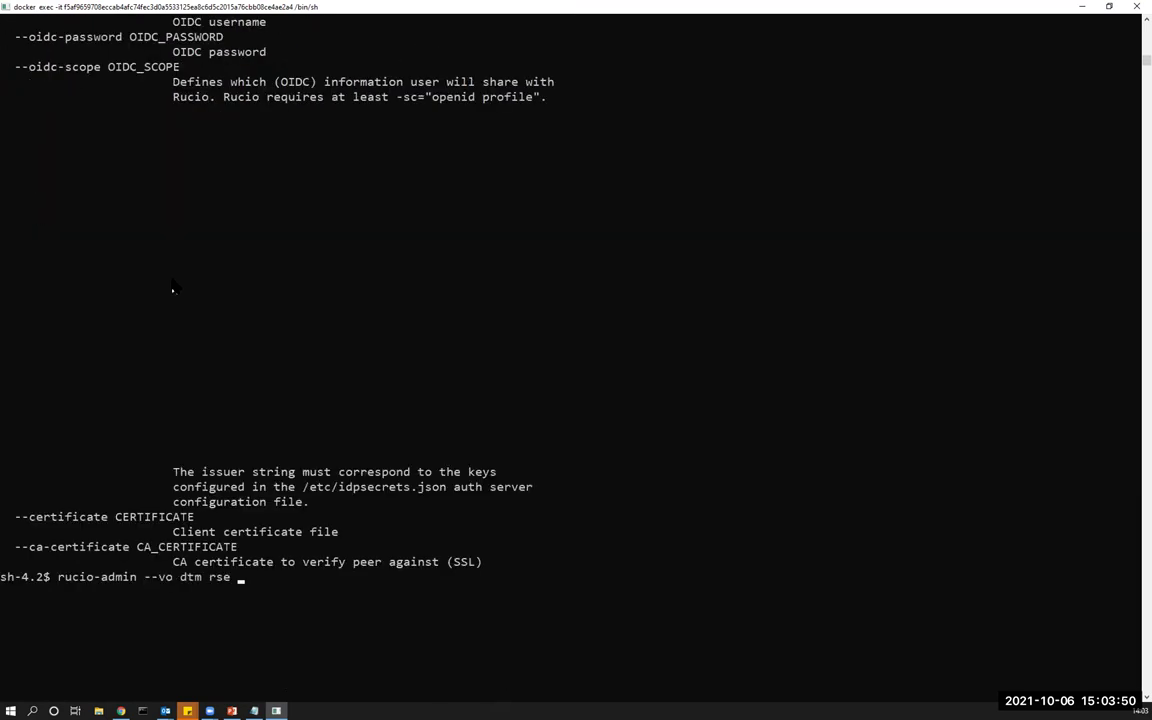
Show the 'rse --help' subcommands, then run 'rucio-admin --vo dtm rse info RAL-LCG2'.
type("--help")
key("Return")
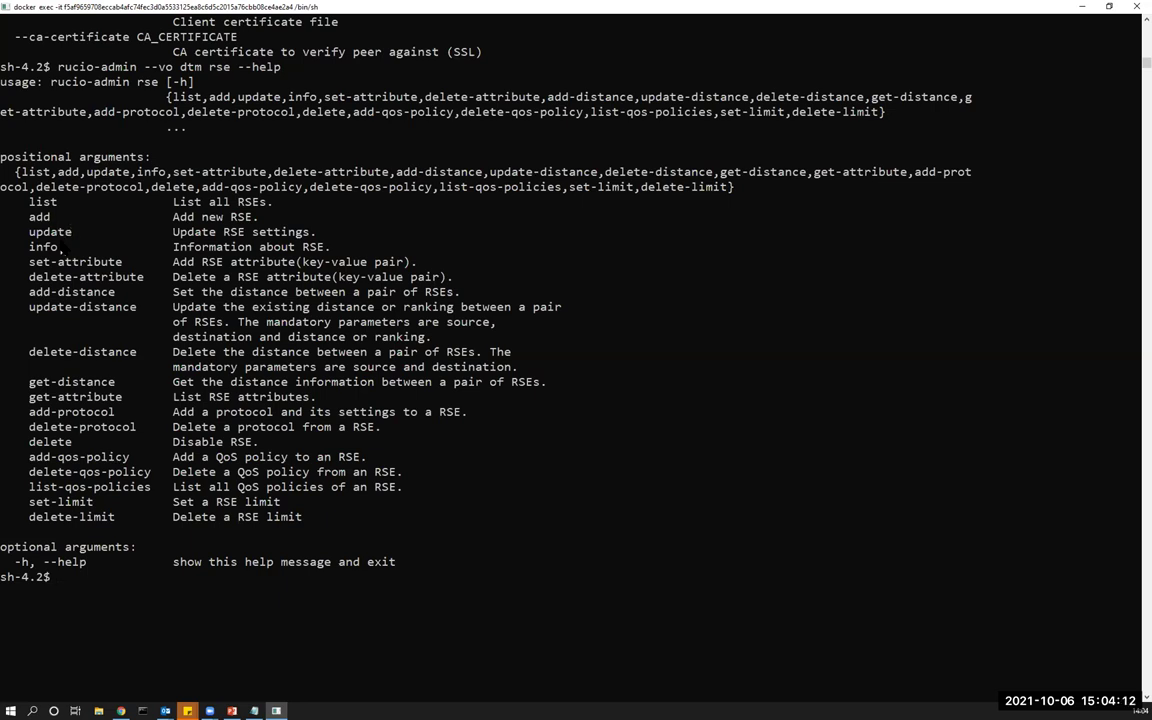
key("Up")
key("BackSpace")
key("BackSpace")
key("BackSpace")
key("BackSpace")
key("BackSpace")
key("BackSpace")
type("info RAL_")
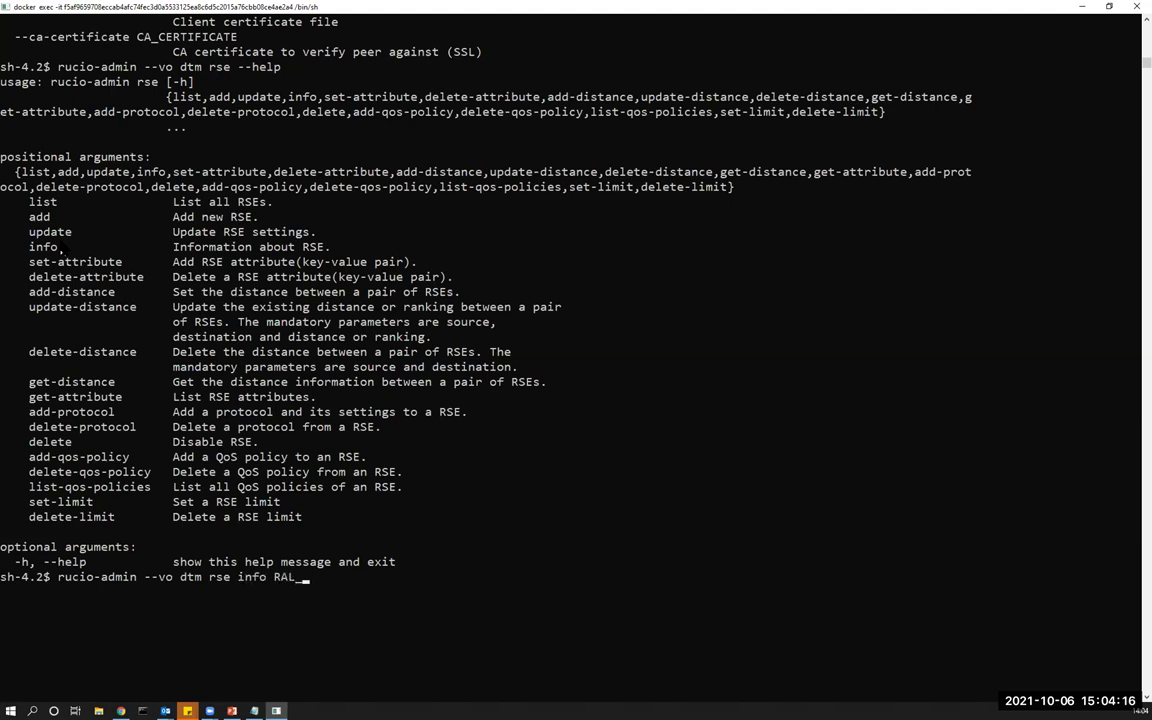
type("-LC")
key("BackSpace")
type("CH")
key("BackSpace")
type("G2")
key("Return")
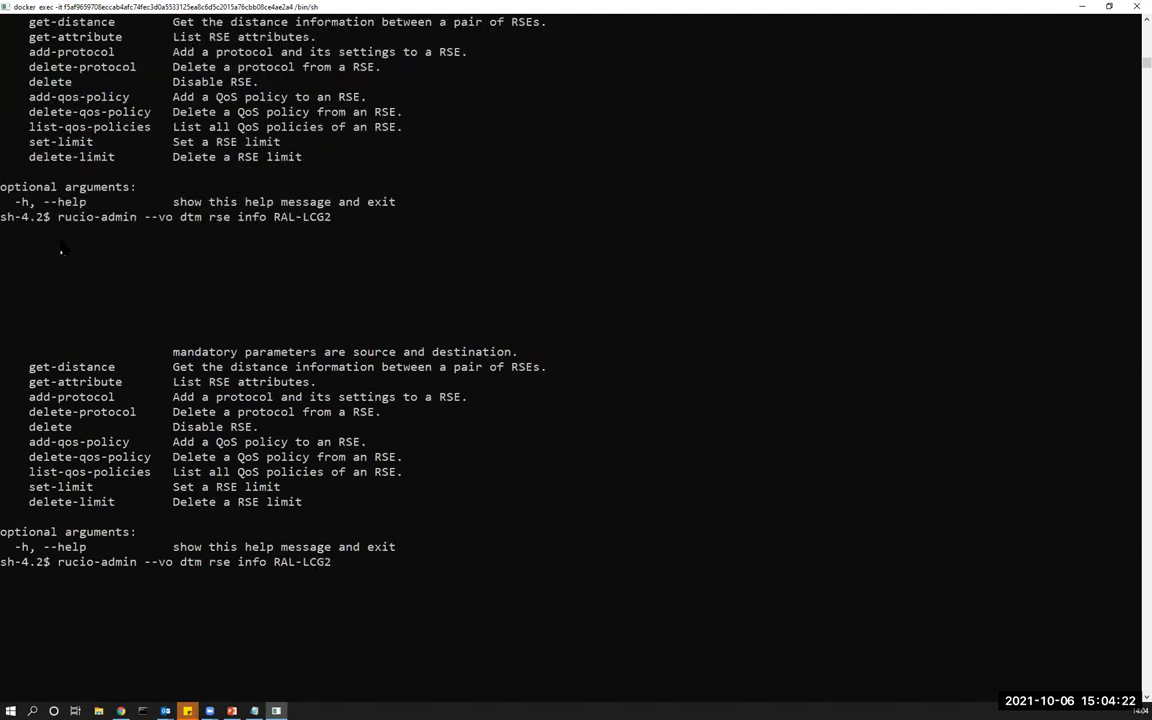
Highlight RAL-LCG2's id, fts server, greedyDeletion setting and gsiftp protocol in the info output.
scroll(55, 228, "up", 7)
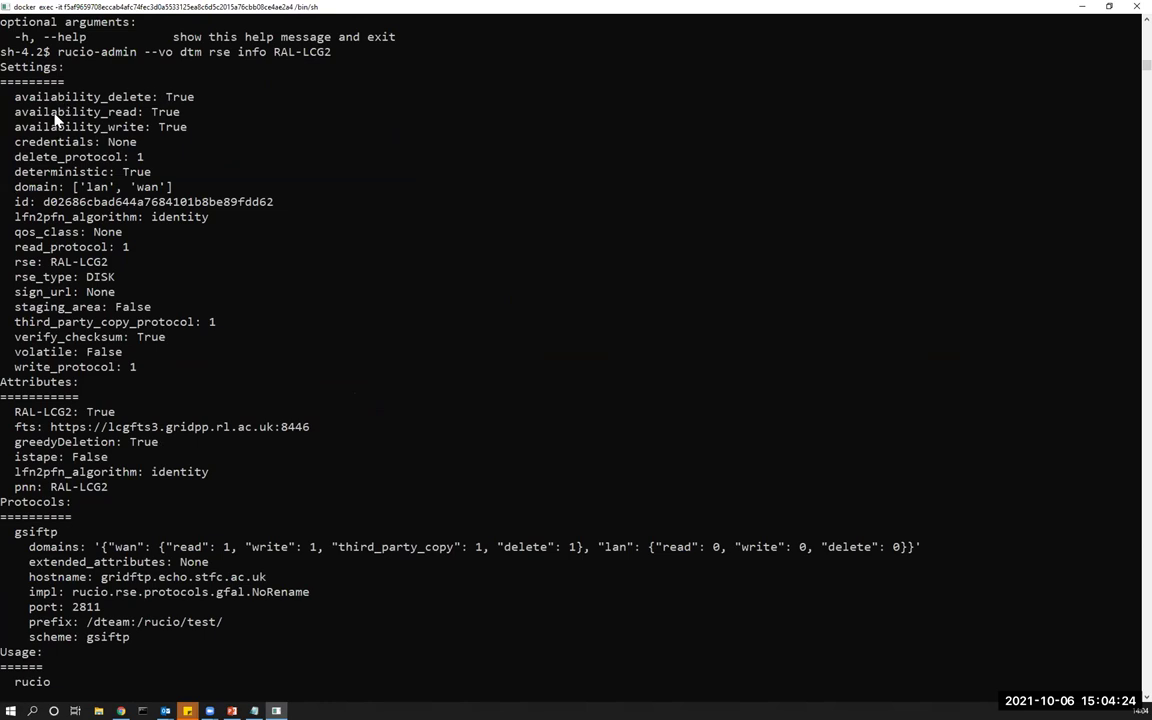
double_click(66, 202)
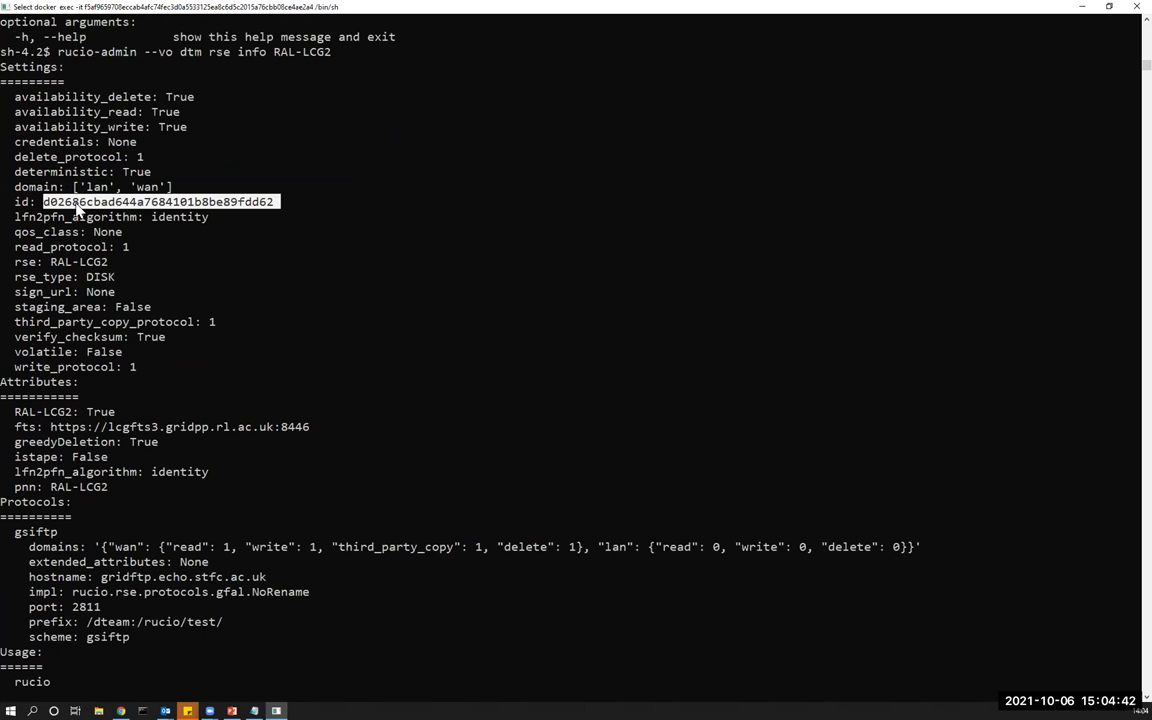
scroll(60, 288, "down", 3)
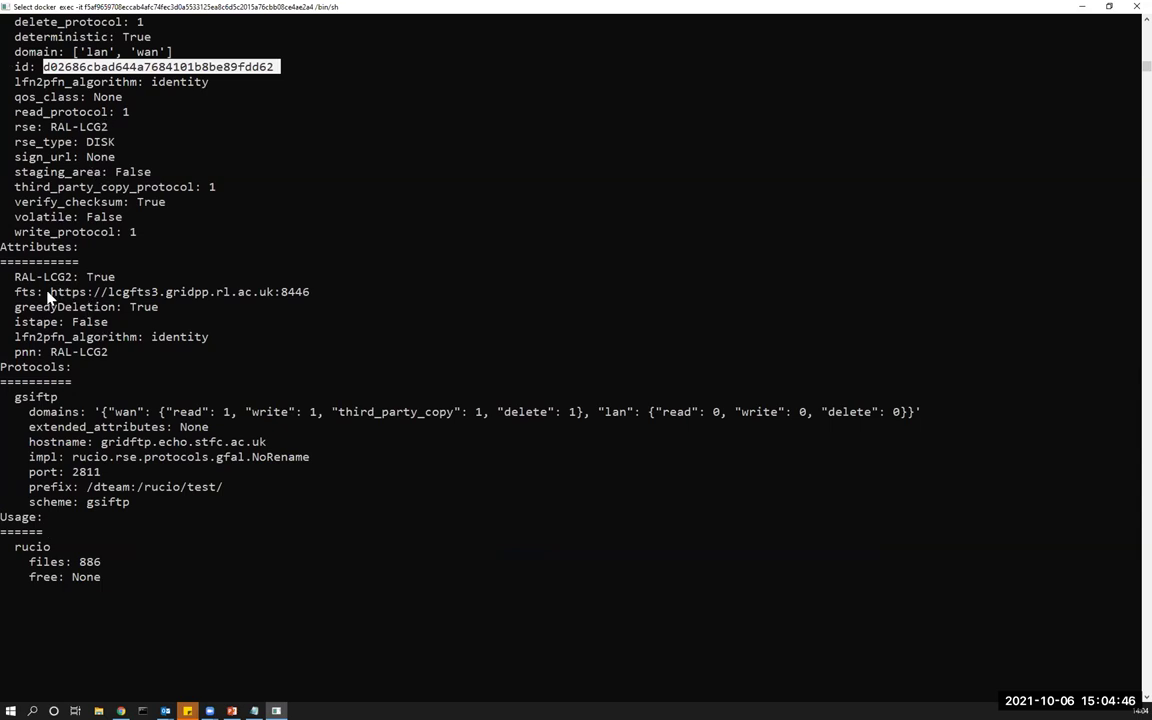
left_click_drag(38, 293, 240, 296)
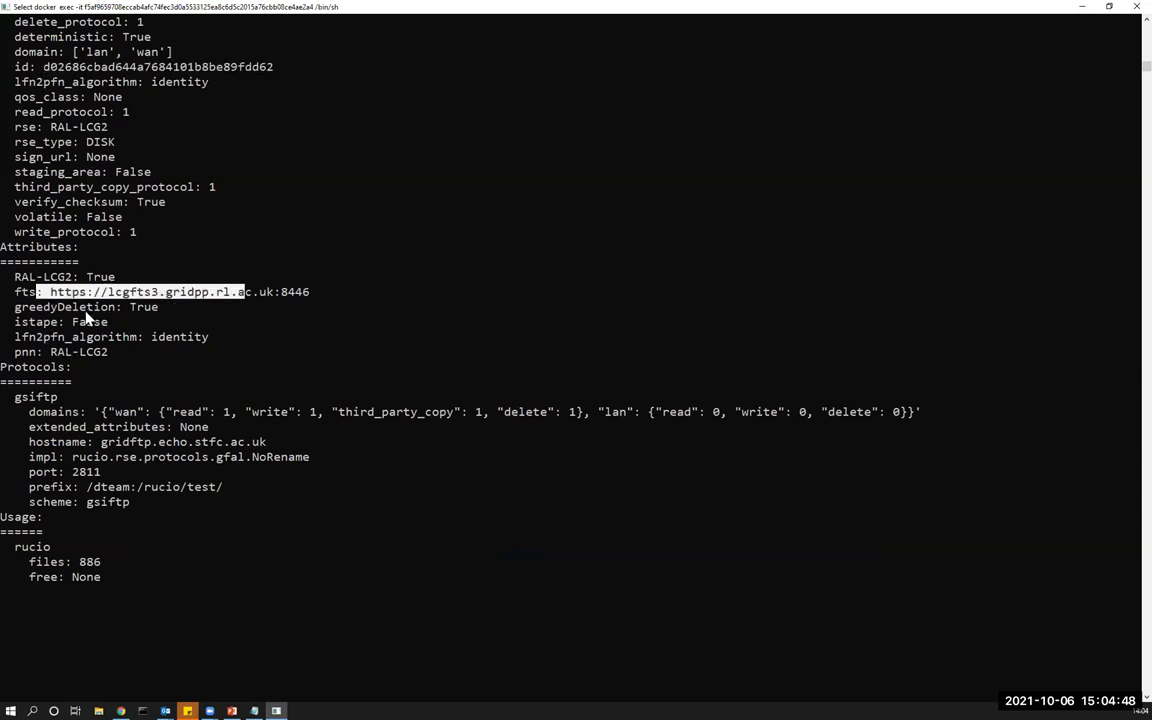
left_click_drag(57, 307, 152, 312)
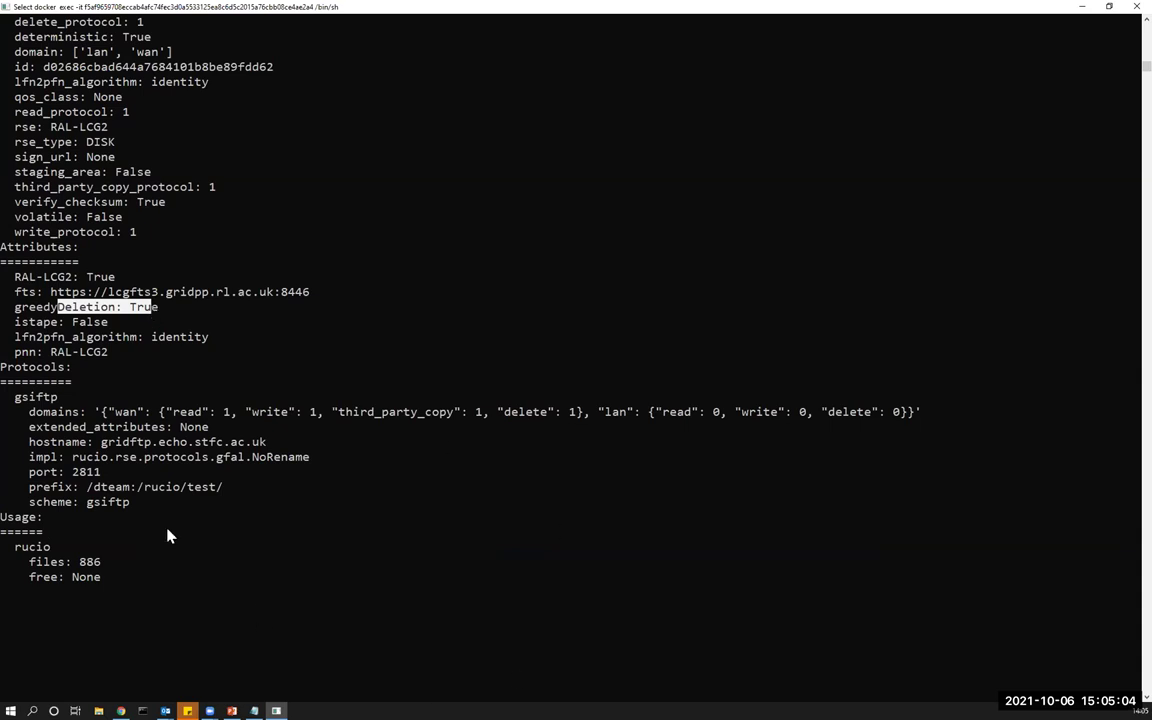
double_click(50, 398)
left_click(291, 548)
Clear the screen and run 'rucio-admin --vo dtm rse info UKI-NORTHGRID-MAN-HEP'.
key("ctrl+l")
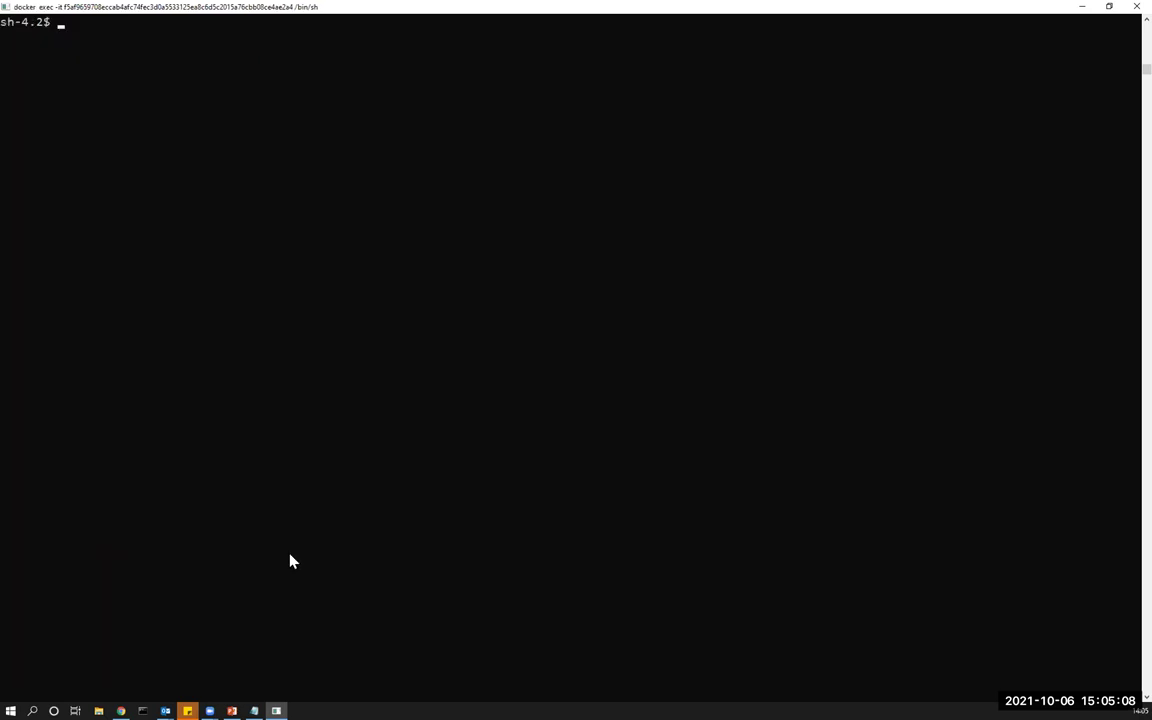
key("Up")
key("BackSpace")
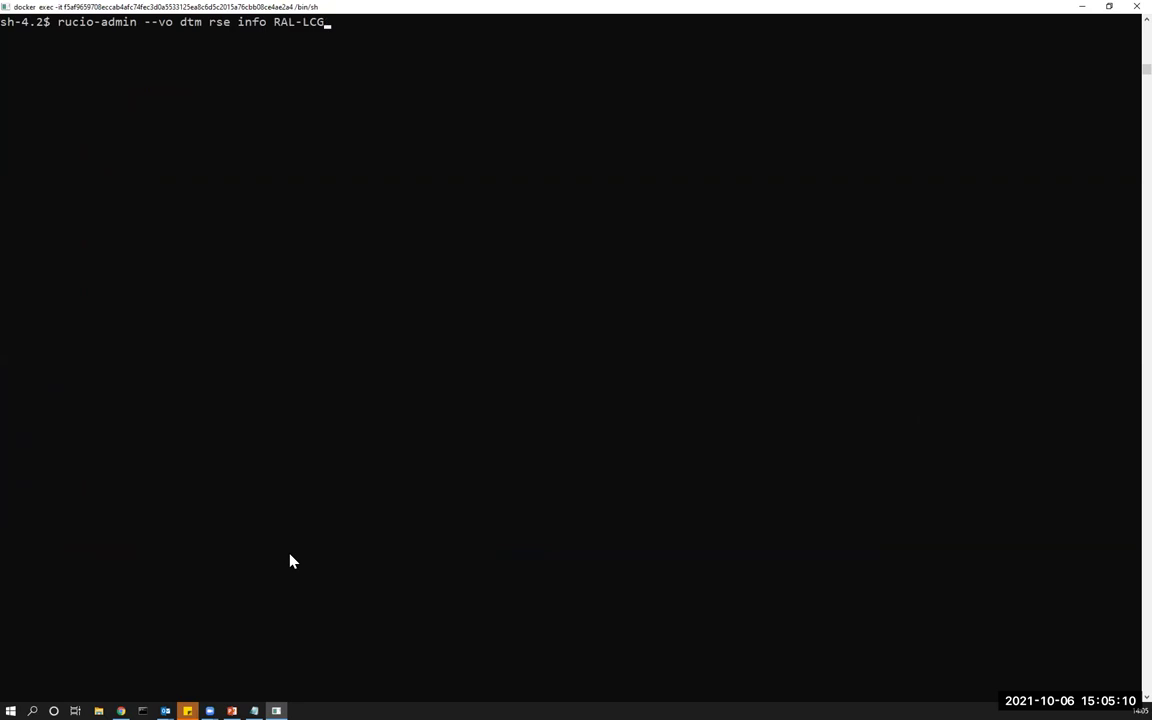
key("BackSpace")
key("BackSpace")
key("BackSpace")
key("BackSpace")
key("BackSpace")
key("BackSpace")
key("BackSpace")
type("UKI-")
type("NORTHGRID-MAN-HEP")
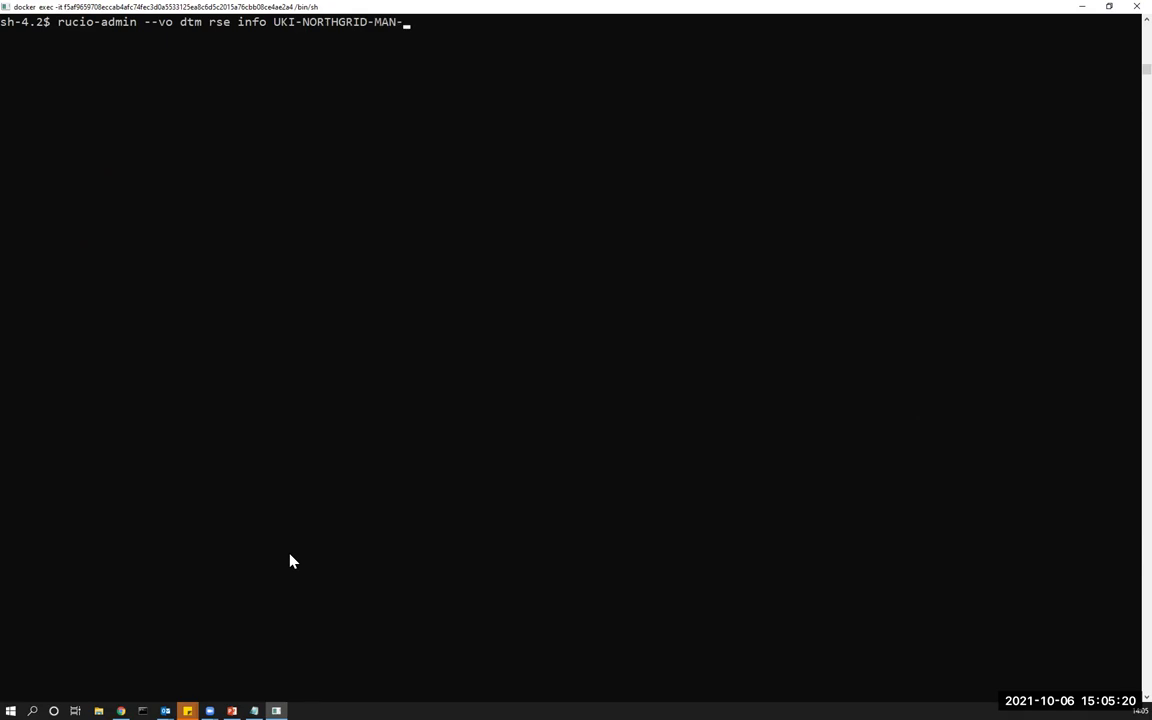
key("Return")
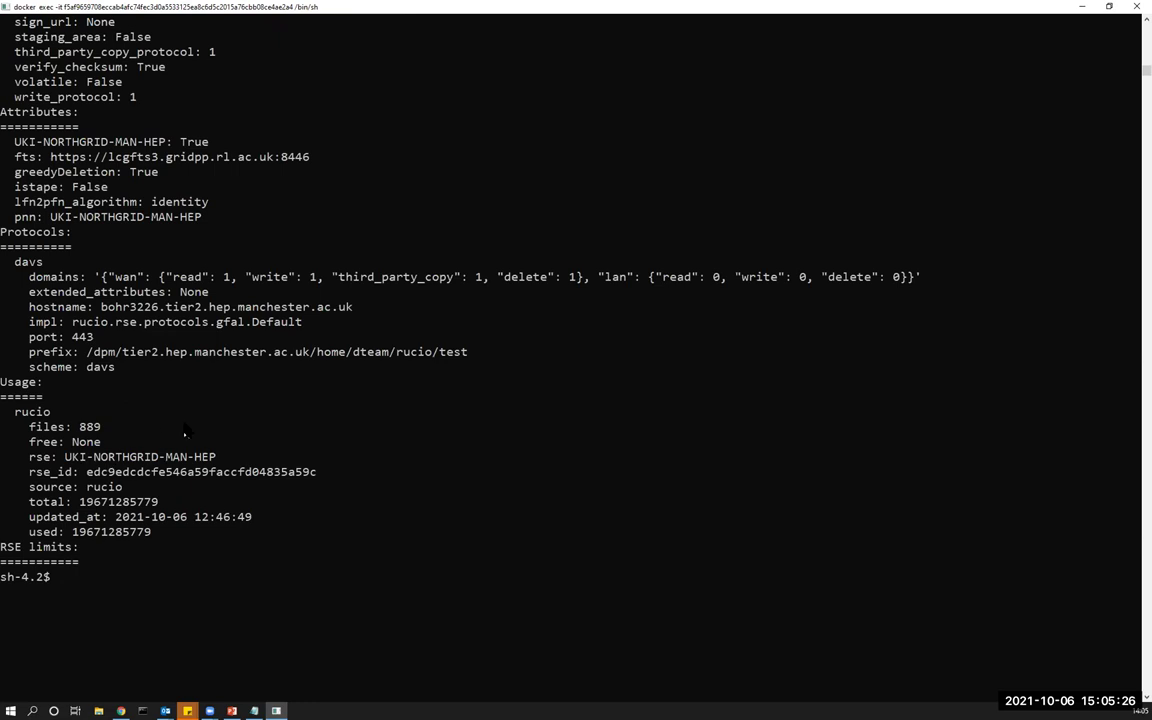
scroll(514, 405, "down", 3)
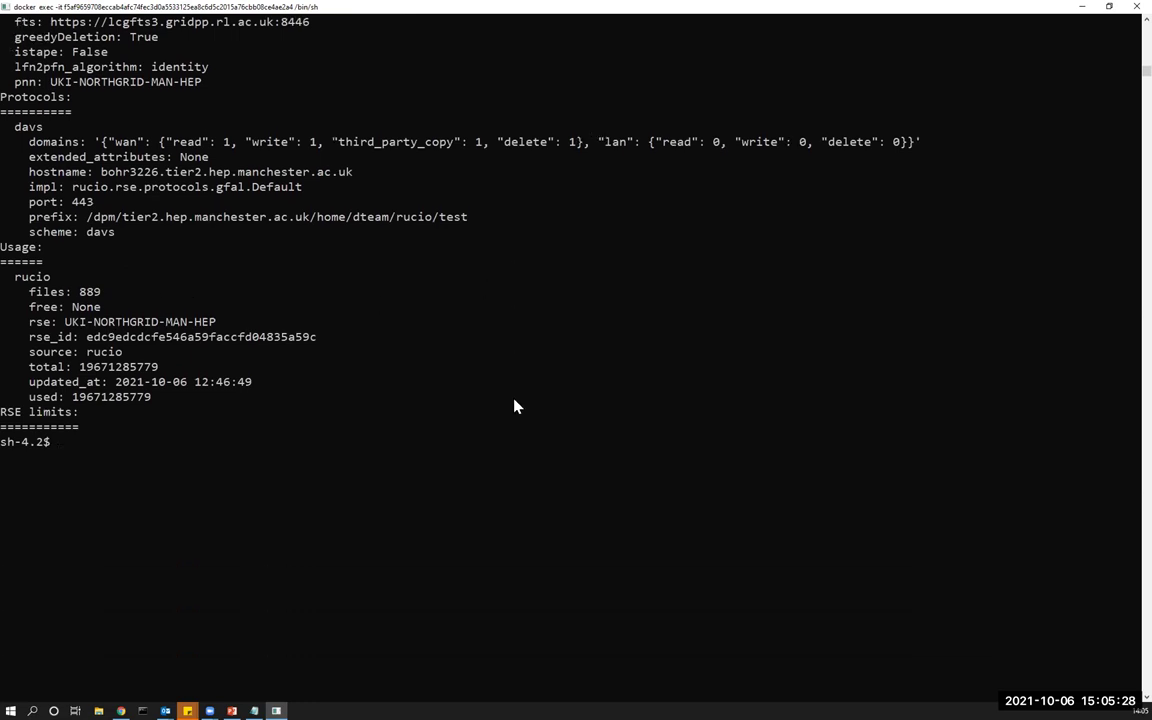